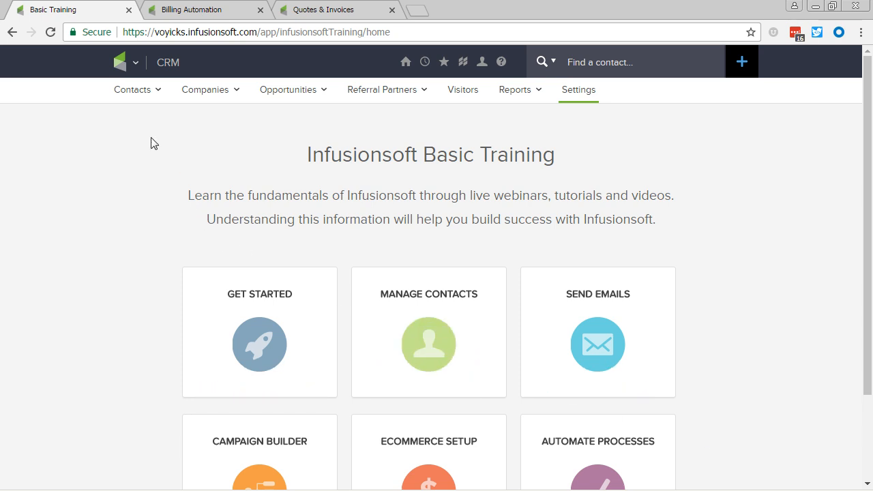
Step: Open the Pipeline Automation page in the CRM settings
{"action": "mouse_move", "coordinate": [124, 75]}
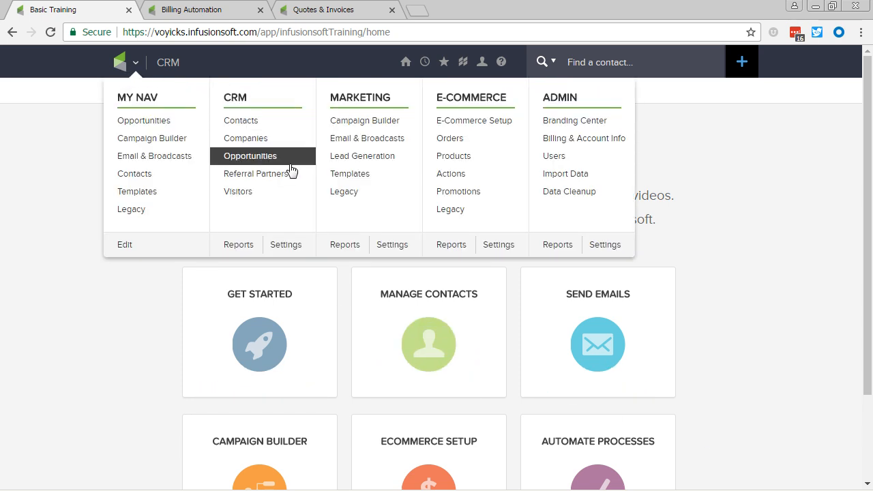
{"action": "left_click", "coordinate": [284, 252]}
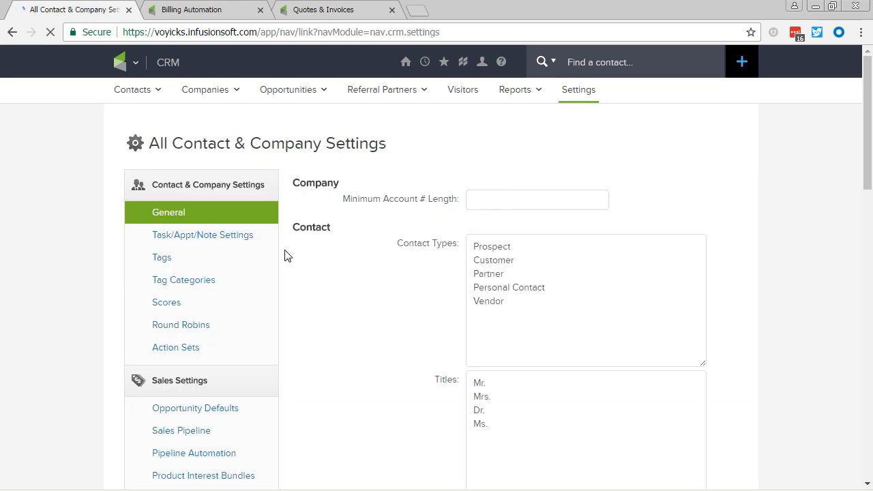
{"action": "scroll", "coordinate": [328, 322], "scroll_direction": "down", "scroll_amount": 2}
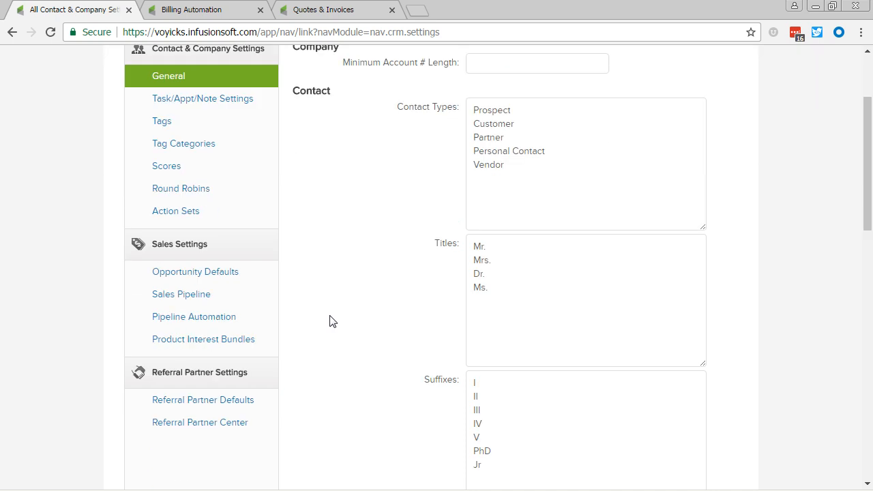
{"action": "left_click", "coordinate": [233, 318]}
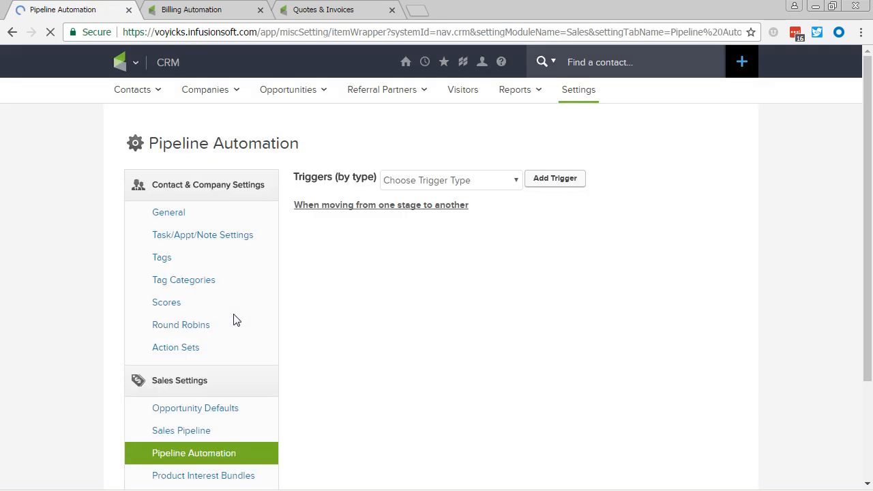
Step: Add a "When moving from one stage to another" trigger for moving into the Asessment Scheduled stage
{"action": "left_click", "coordinate": [482, 181]}
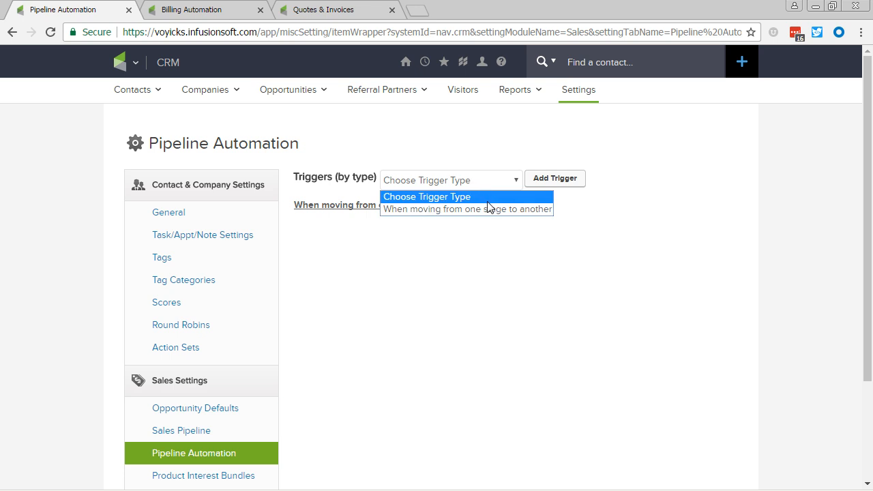
{"action": "left_click", "coordinate": [488, 207]}
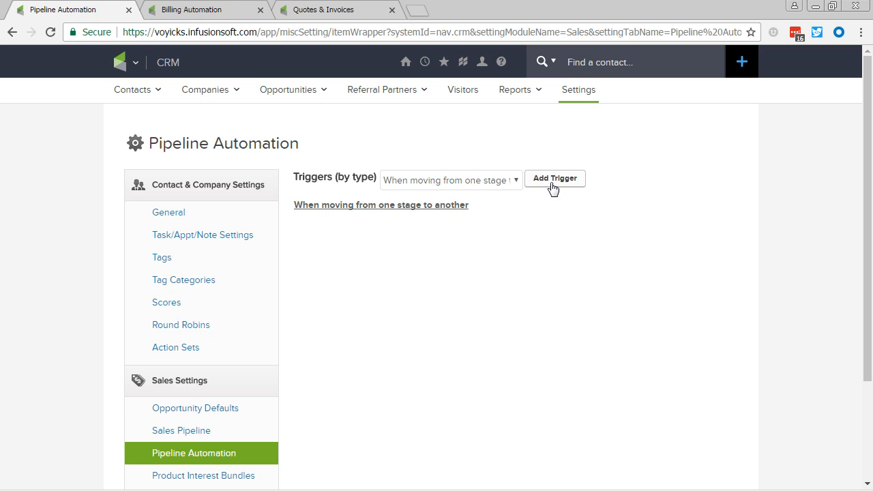
{"action": "left_click", "coordinate": [554, 179]}
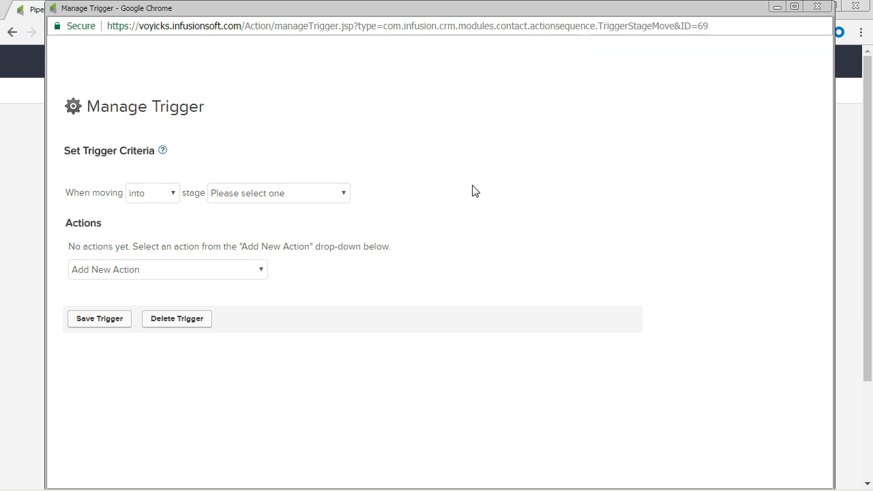
{"action": "left_click", "coordinate": [345, 196]}
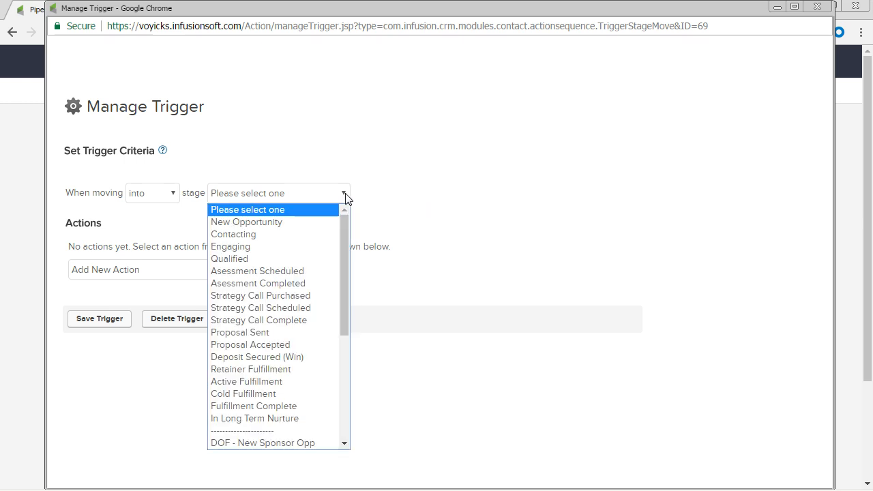
{"action": "left_click", "coordinate": [316, 270]}
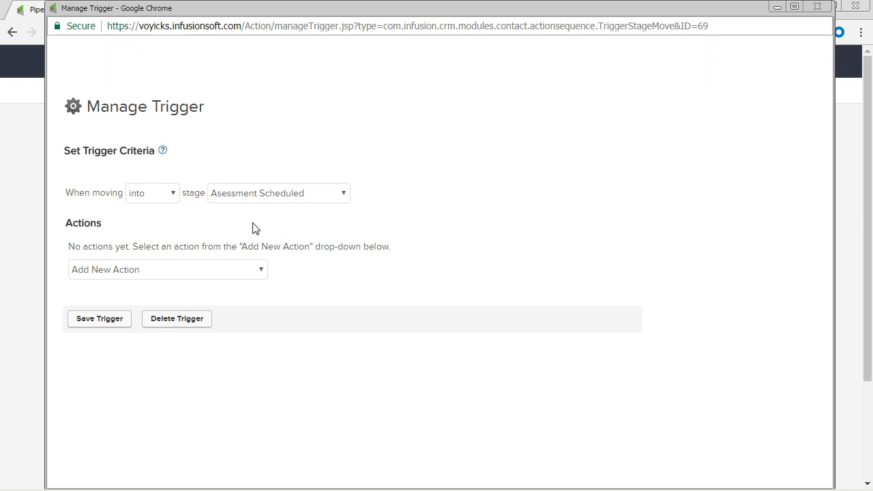
Step: Add a "Send an Email, Fax, etc." action to the trigger with Email as the activity to send
{"action": "left_click", "coordinate": [261, 271]}
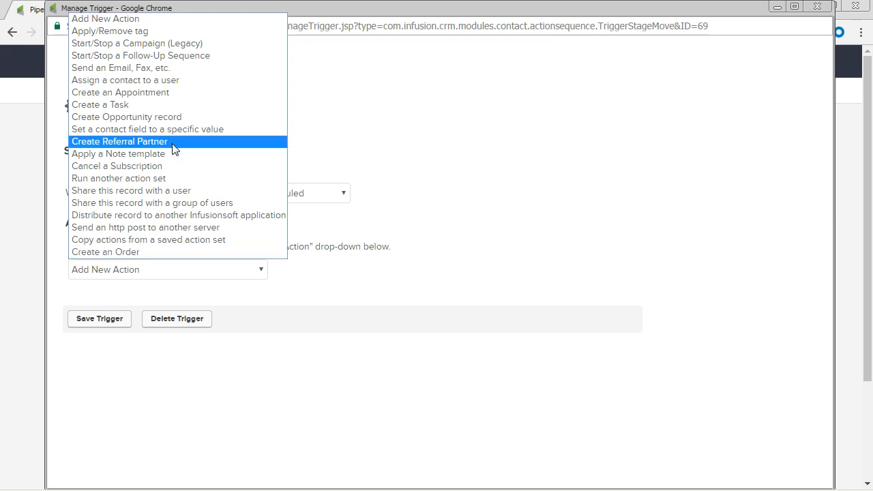
{"action": "left_click", "coordinate": [164, 68]}
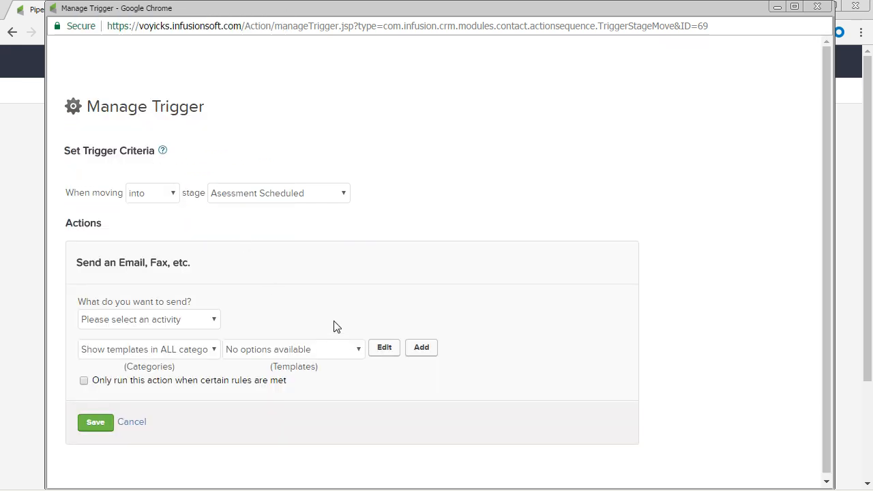
{"action": "left_click", "coordinate": [202, 328]}
{"action": "left_click", "coordinate": [187, 350]}
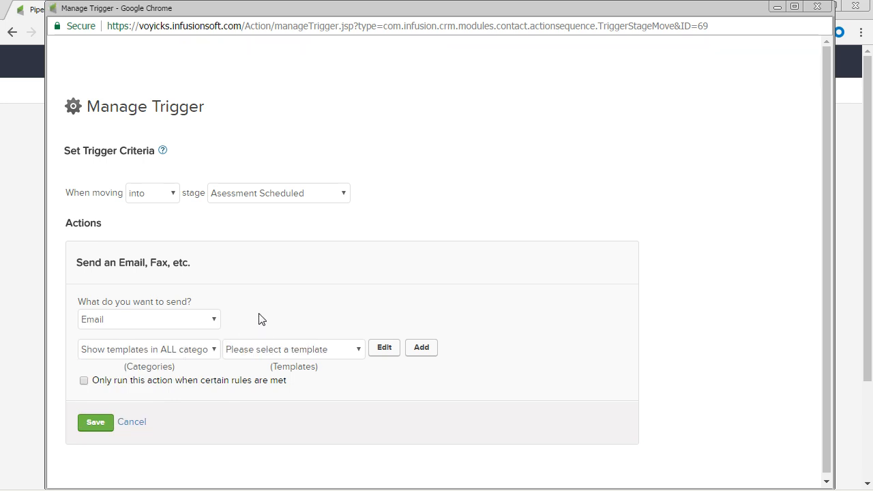
Step: Create a new email template titled "Sales Pipeline - Assessment Schedule - Into Stage Email"
{"action": "left_click", "coordinate": [423, 348]}
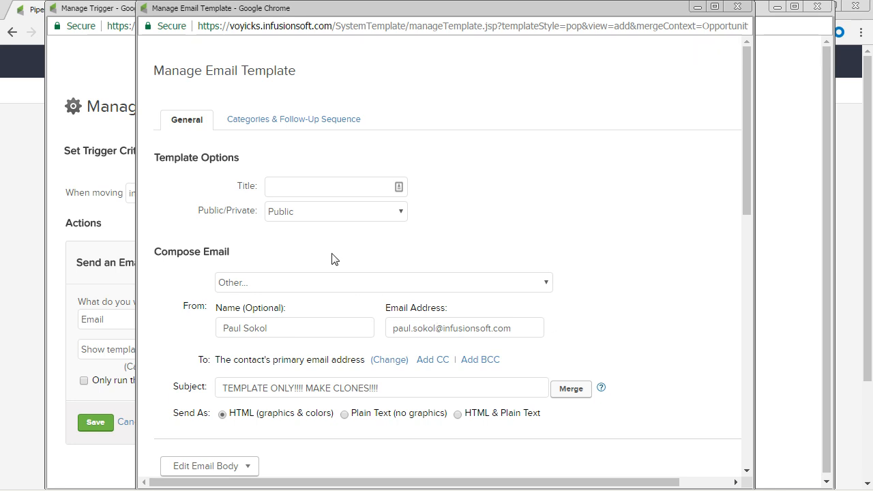
{"action": "left_click", "coordinate": [319, 189]}
{"action": "type", "text": "Assem"}
{"action": "key", "text": "BackSpace"}
{"action": "key", "text": "BackSpace"}
{"action": "key", "text": "BackSpace"}
{"action": "type", "text": "sessment Schedule"}
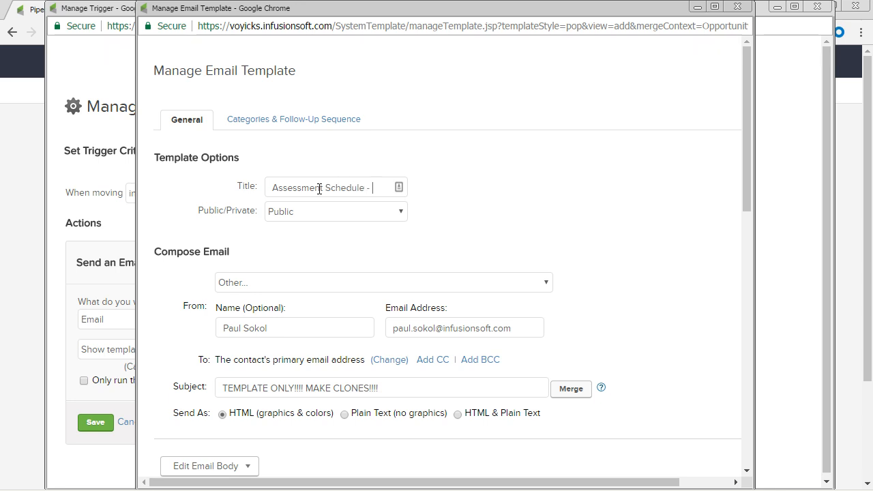
{"action": "type", "text": " - Into St"}
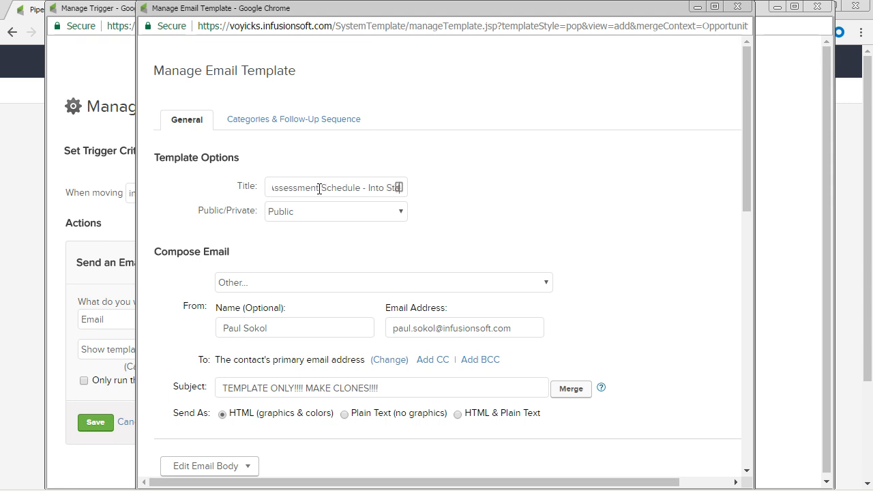
{"action": "type", "text": "age Email"}
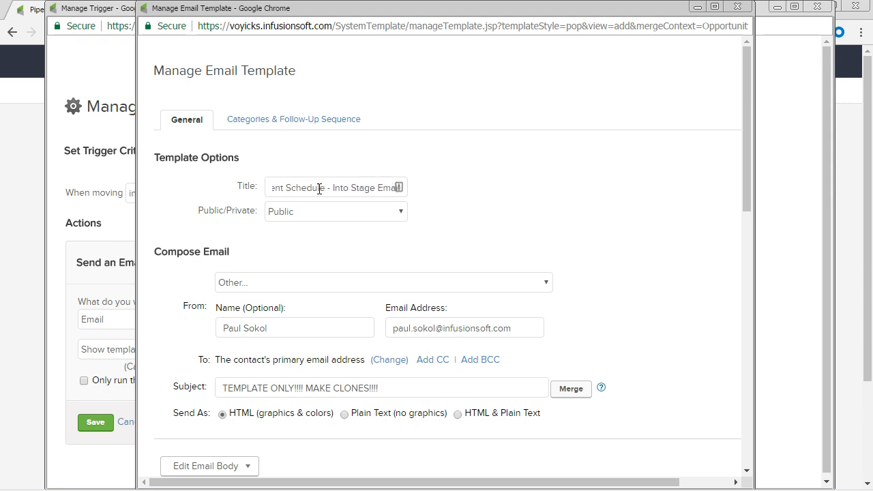
{"action": "key", "text": "Home"}
{"action": "type", "text": "Sales Pl"}
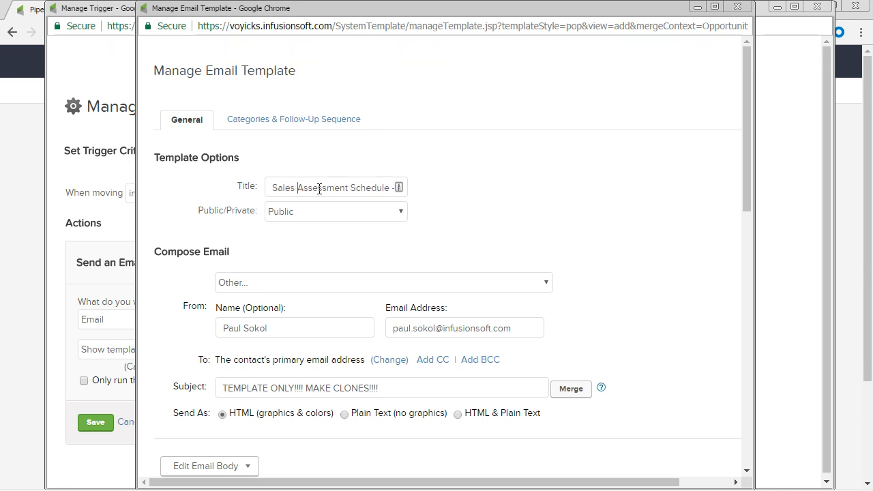
{"action": "type", "text": "peline -"}
{"action": "key", "text": "End"}
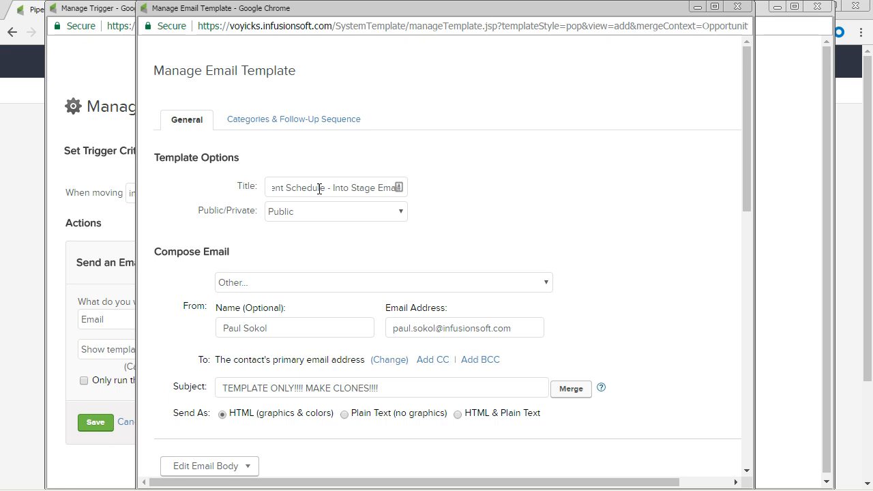
Step: Open the template's email body in the Drag & Drop Email Builder
{"action": "scroll", "coordinate": [321, 198], "scroll_direction": "down", "scroll_amount": 2}
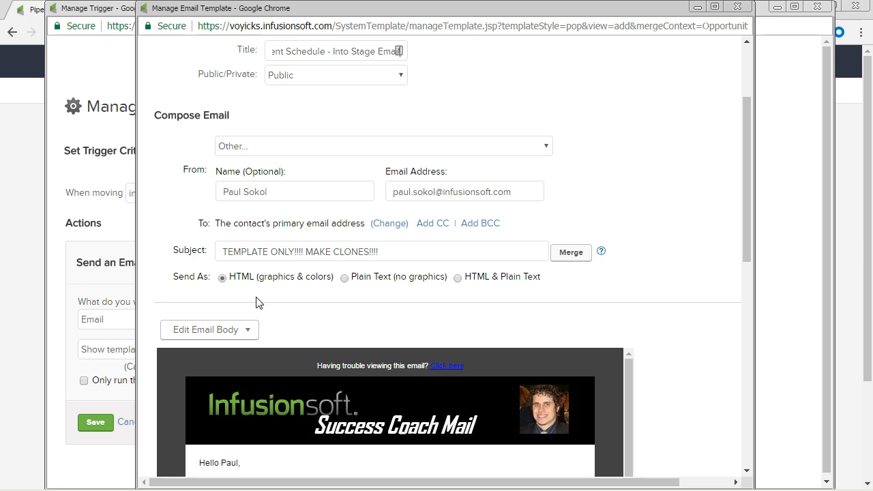
{"action": "left_click", "coordinate": [255, 329]}
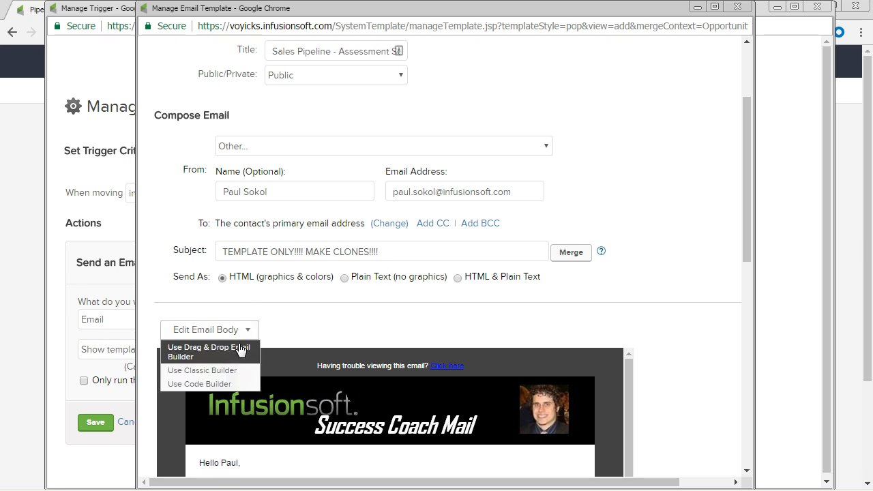
{"action": "left_click", "coordinate": [238, 348]}
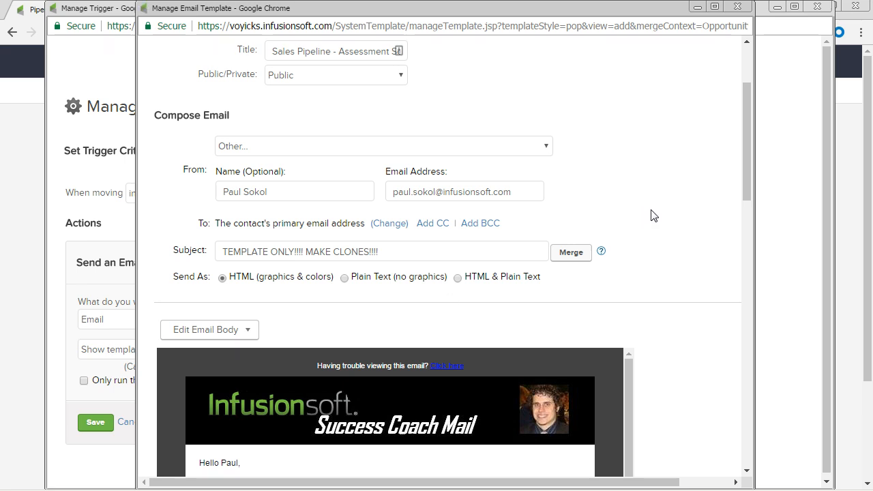
{"action": "scroll", "coordinate": [658, 219], "scroll_direction": "up", "scroll_amount": 1}
{"action": "scroll", "coordinate": [682, 215], "scroll_direction": "down", "scroll_amount": 1}
{"action": "left_click_drag", "start_coordinate": [740, 181], "coordinate": [716, 453]}
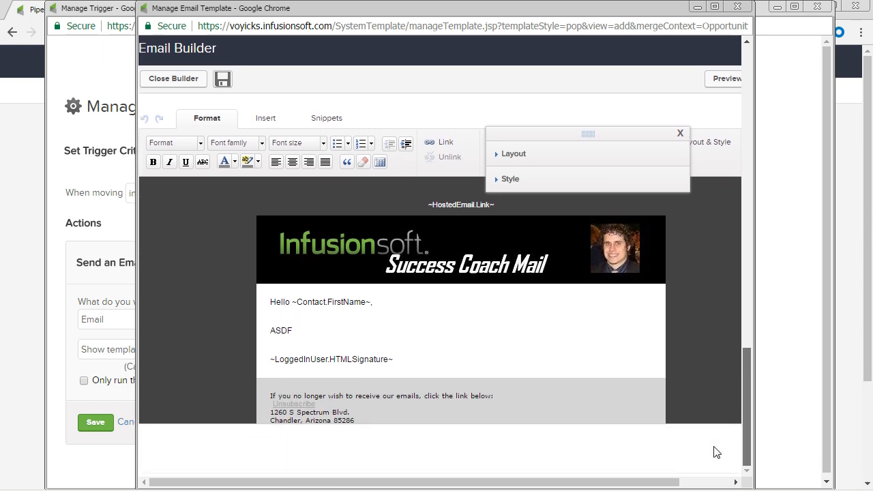
Step: Apply the Social Share style to the email and delete its header banner and hosted email link
{"action": "double_click", "coordinate": [303, 332]}
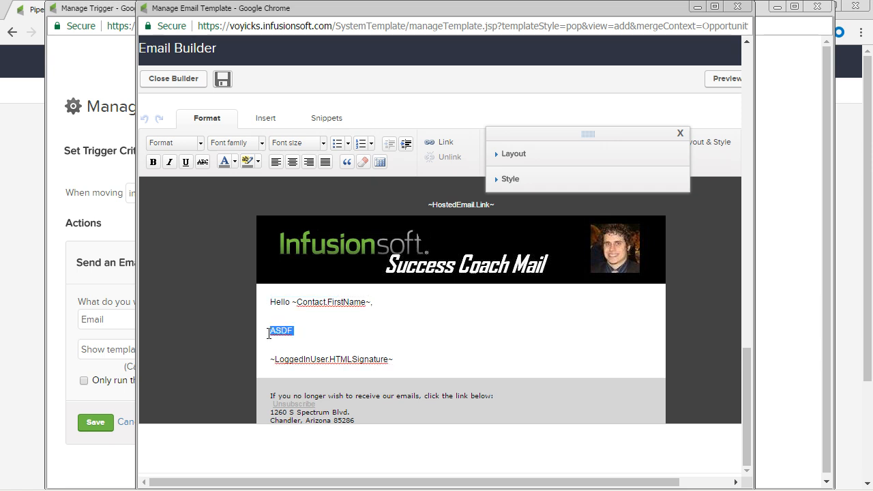
{"action": "left_click", "coordinate": [548, 179]}
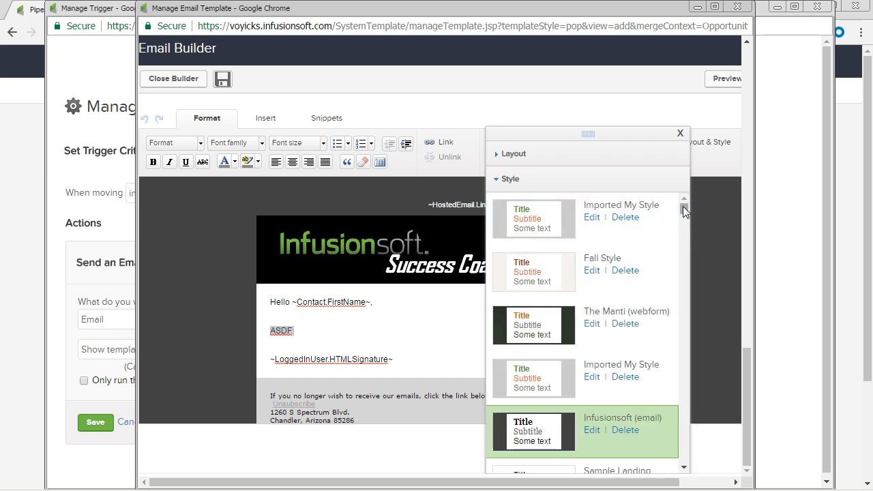
{"action": "left_click_drag", "start_coordinate": [683, 206], "coordinate": [684, 305]}
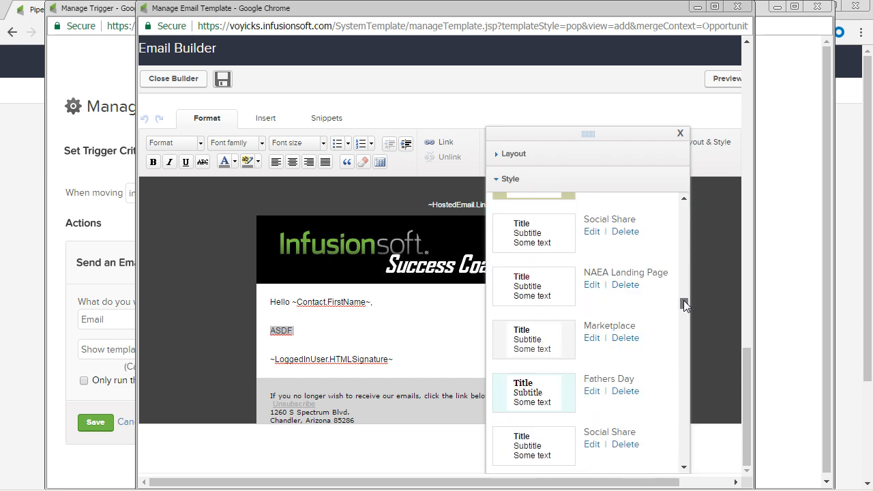
{"action": "left_click", "coordinate": [516, 238]}
{"action": "left_click", "coordinate": [680, 133]}
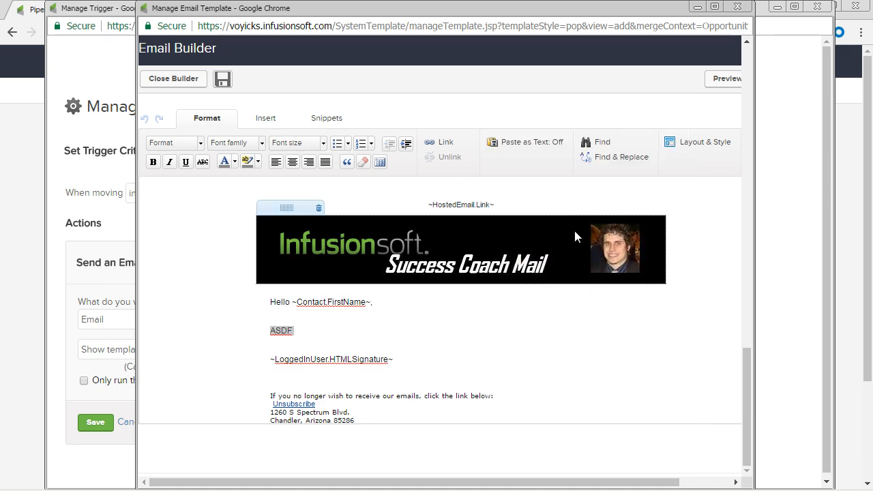
{"action": "left_click", "coordinate": [319, 209]}
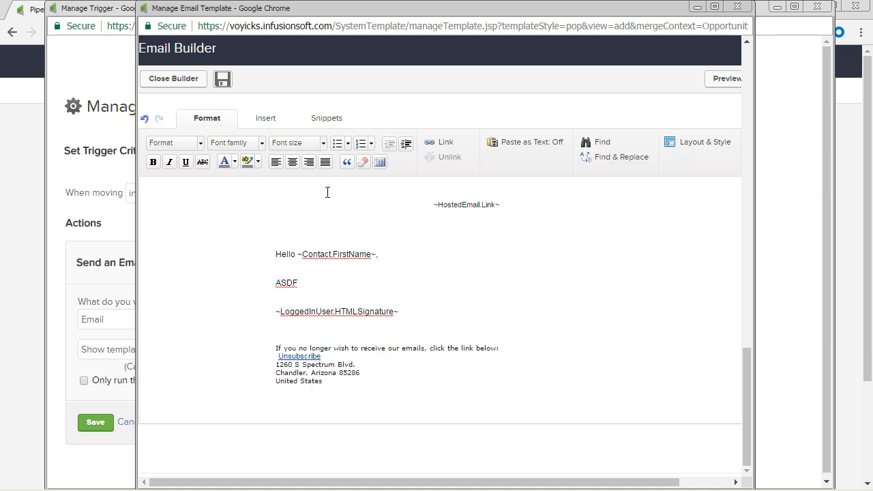
{"action": "left_click", "coordinate": [325, 195]}
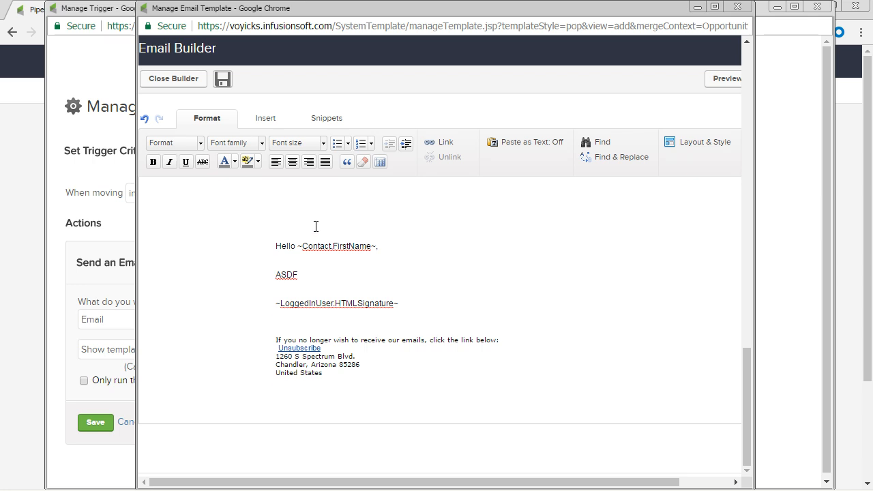
Step: Replace the ASDF placeholder in the email body with "I'm looking forward to our appointment on"
{"action": "double_click", "coordinate": [304, 276]}
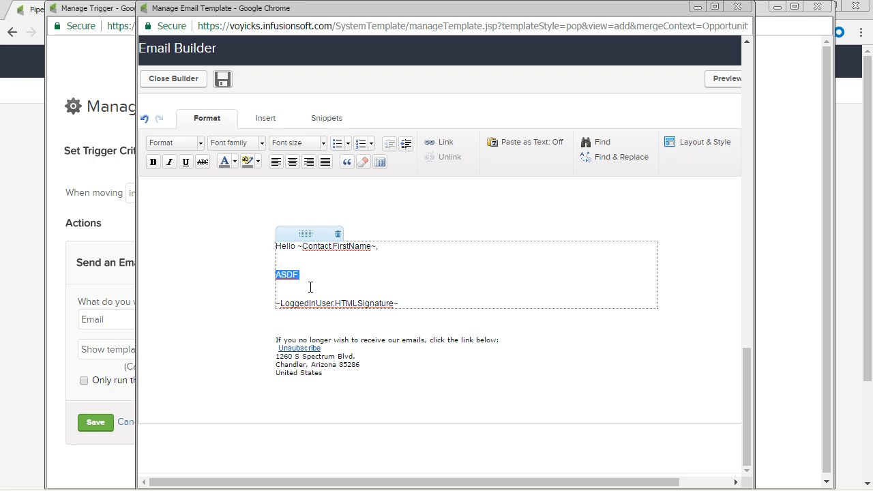
{"action": "type", "text": "I'm looking forward to our appointment on"}
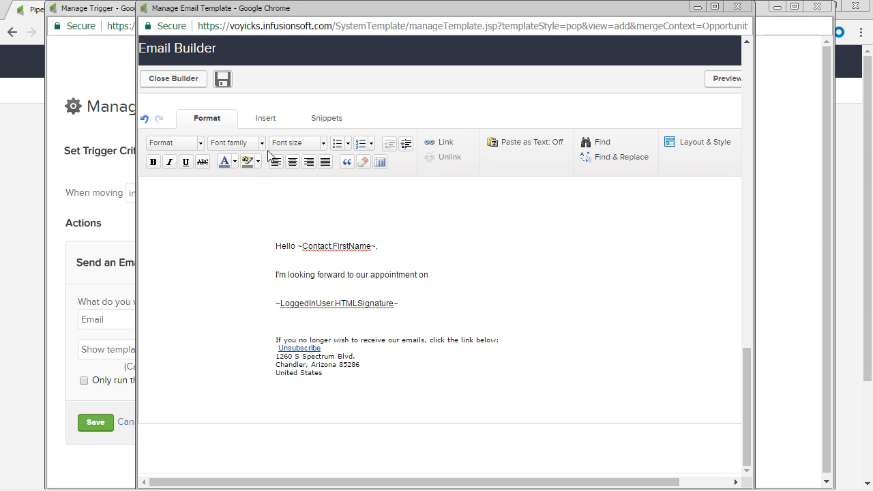
Step: Insert the opportunity's Next Action Date merge field after "I'm looking forward to our appointment on" and end the sentence with a period
{"action": "left_click", "coordinate": [263, 121]}
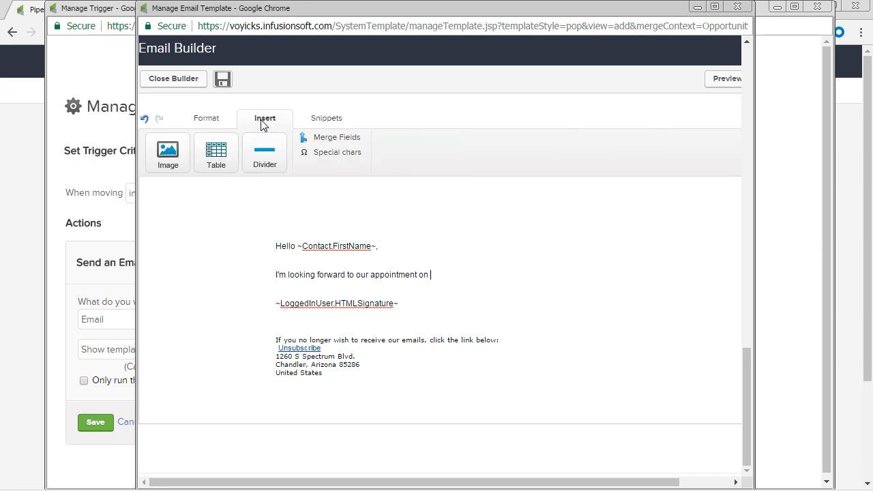
{"action": "left_click", "coordinate": [334, 138]}
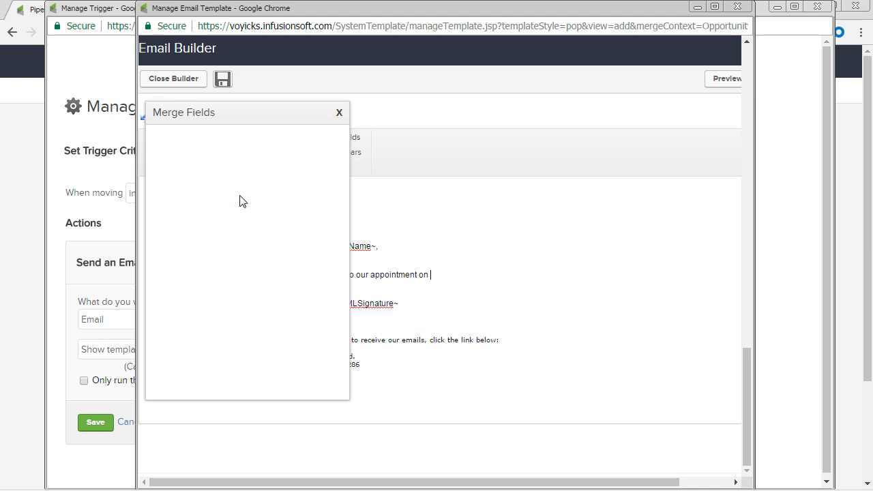
{"action": "scroll", "coordinate": [241, 199], "scroll_direction": "down", "scroll_amount": 1}
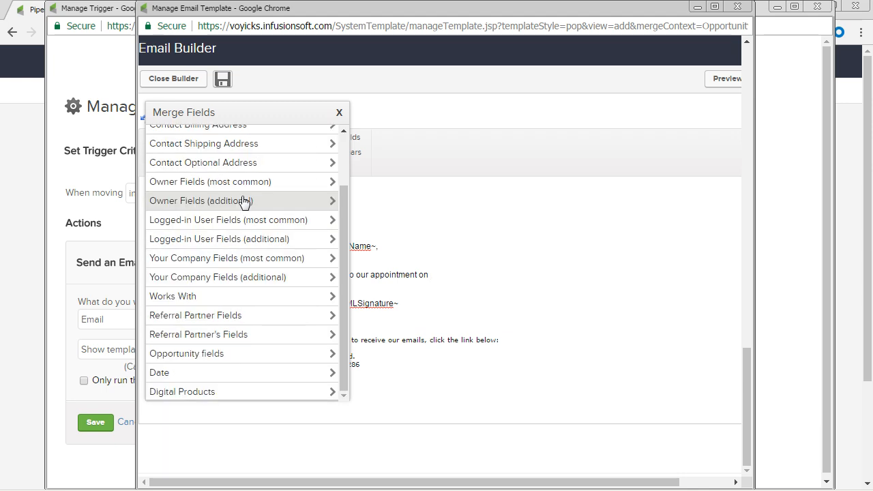
{"action": "scroll", "coordinate": [241, 199], "scroll_direction": "up", "scroll_amount": 1}
{"action": "scroll", "coordinate": [244, 199], "scroll_direction": "down", "scroll_amount": 1}
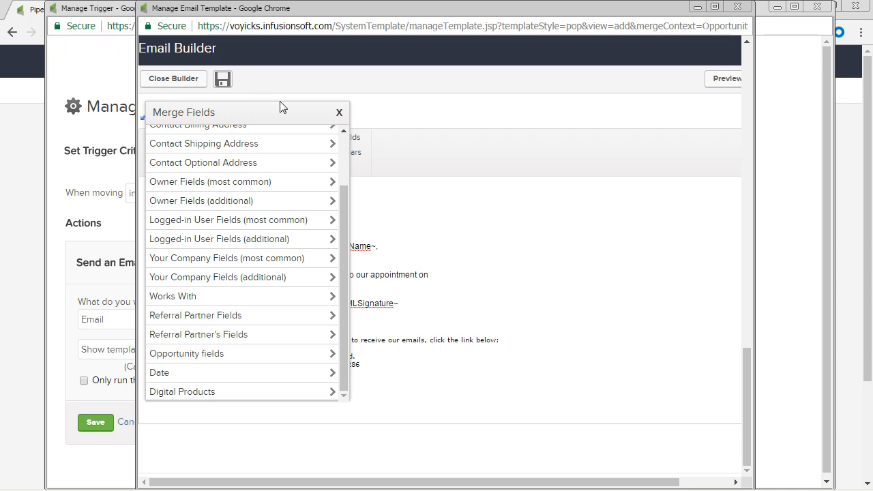
{"action": "left_click_drag", "start_coordinate": [183, 11], "coordinate": [371, 139]}
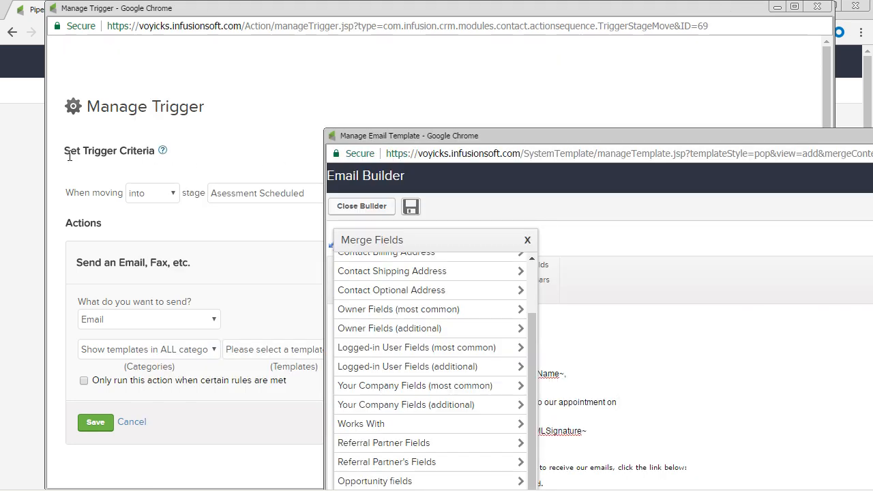
{"action": "mouse_move", "coordinate": [162, 155]}
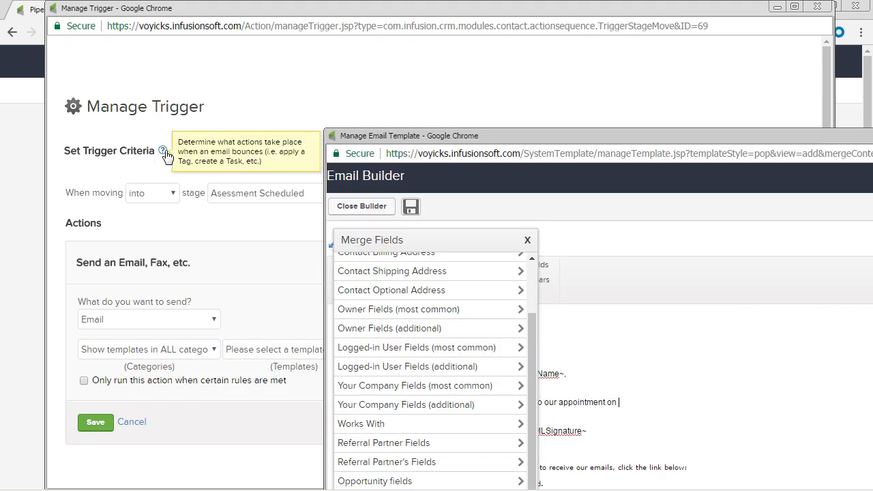
{"action": "left_click_drag", "start_coordinate": [554, 136], "coordinate": [342, 53]}
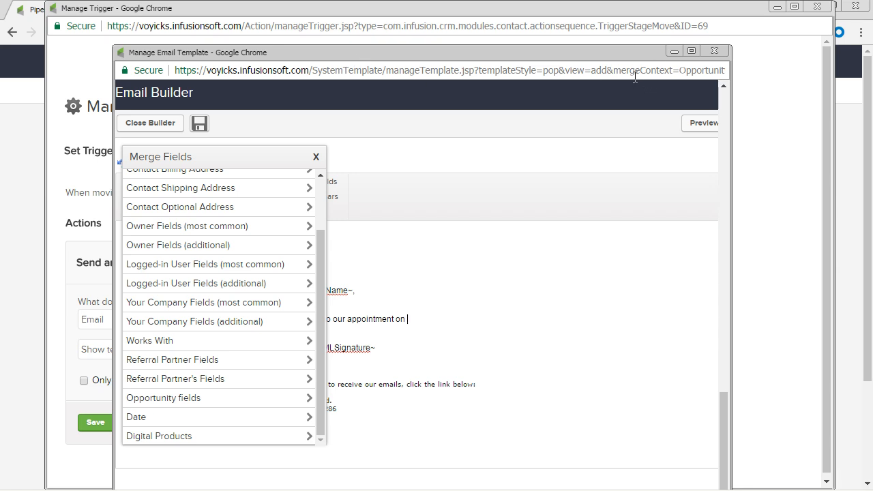
{"action": "left_click_drag", "start_coordinate": [618, 71], "coordinate": [727, 82]}
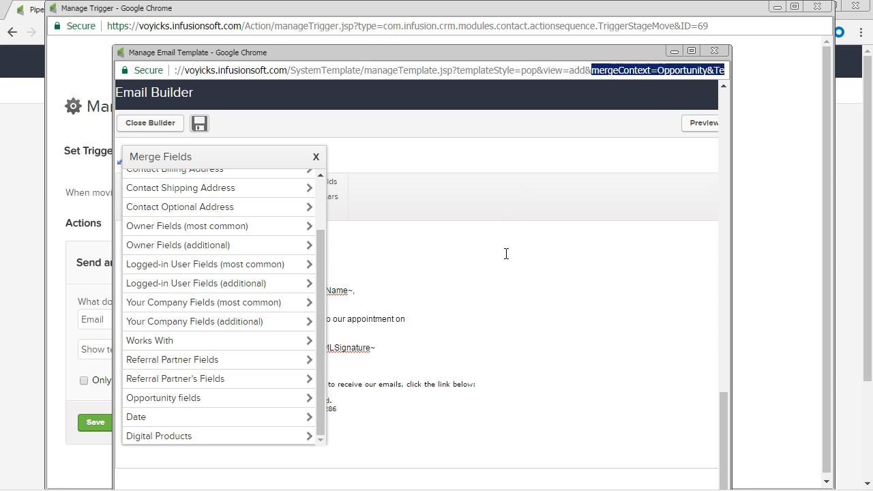
{"action": "left_click", "coordinate": [158, 399]}
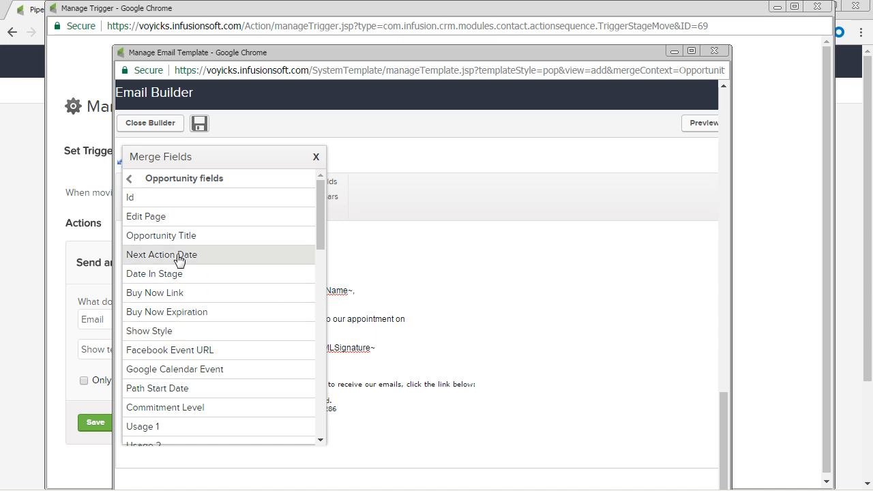
{"action": "left_click", "coordinate": [178, 260]}
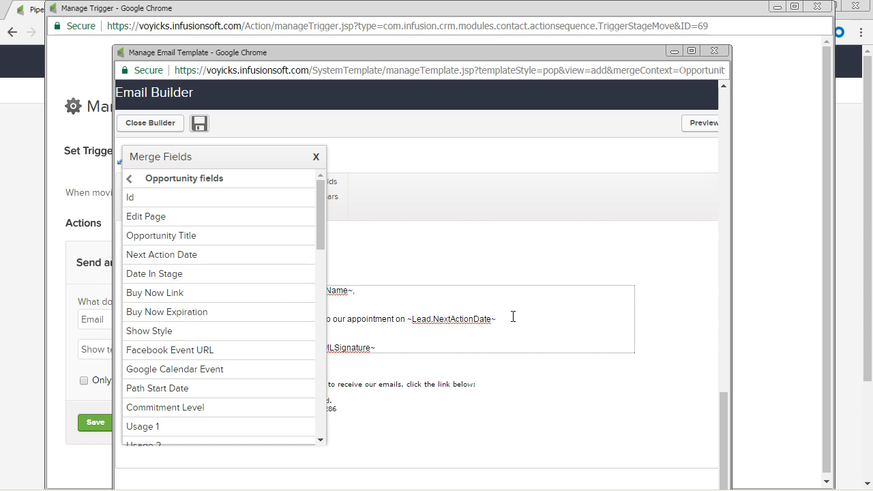
{"action": "left_click", "coordinate": [315, 157]}
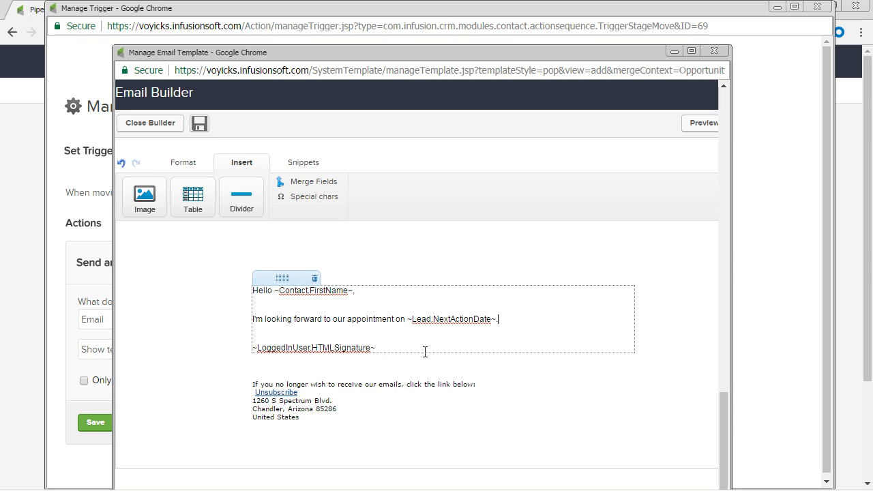
Step: Replace the logged-in user's HTML signature merge field with the owner's First Name and Last Name merge fields, separated by a space
{"action": "left_click_drag", "start_coordinate": [395, 351], "coordinate": [238, 361]}
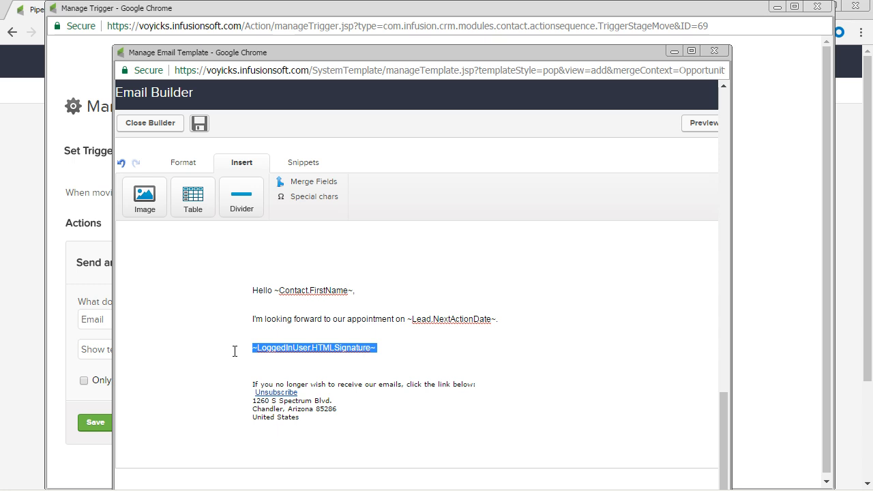
{"action": "left_click", "coordinate": [294, 183]}
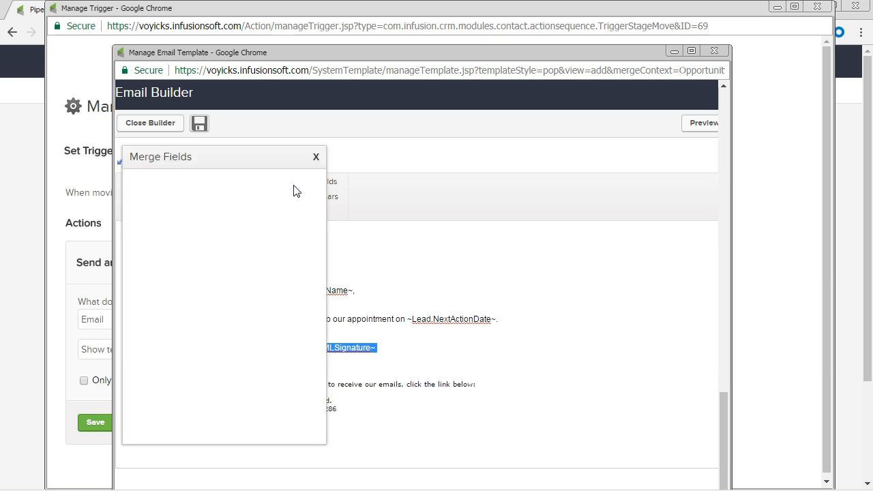
{"action": "left_click", "coordinate": [185, 295]}
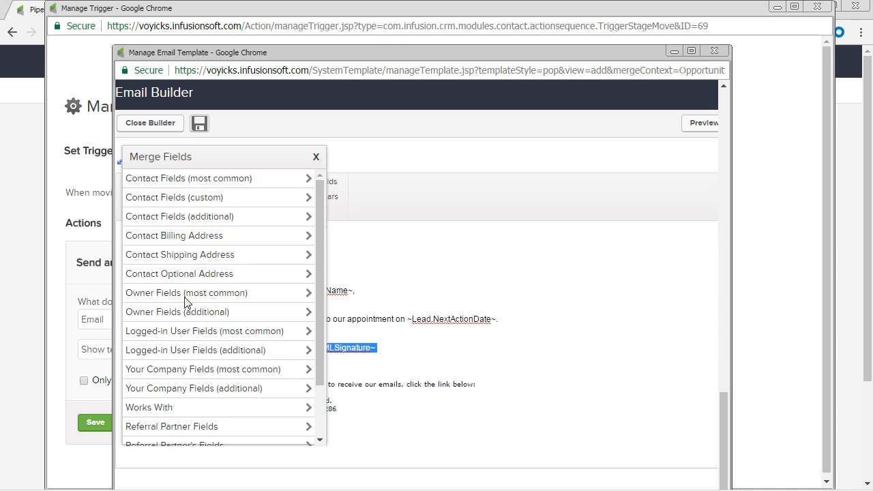
{"action": "left_click", "coordinate": [164, 197]}
{"action": "left_click", "coordinate": [166, 217]}
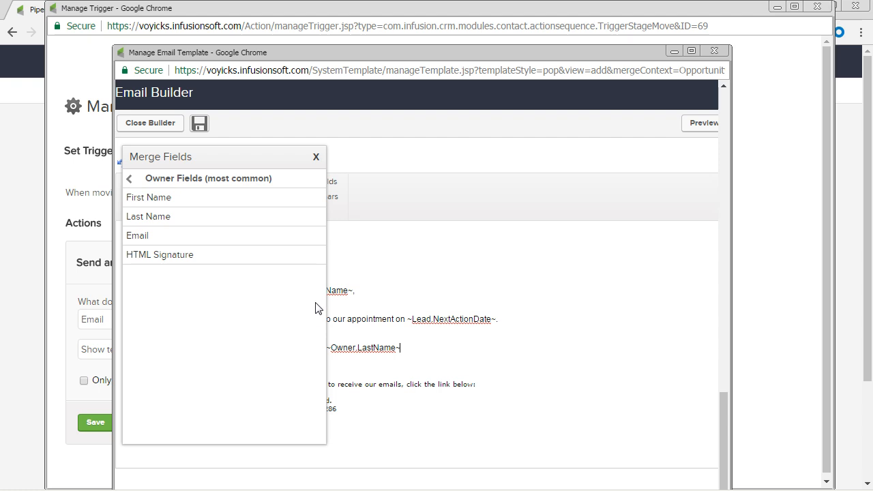
{"action": "left_click", "coordinate": [316, 157]}
{"action": "left_click", "coordinate": [328, 348]}
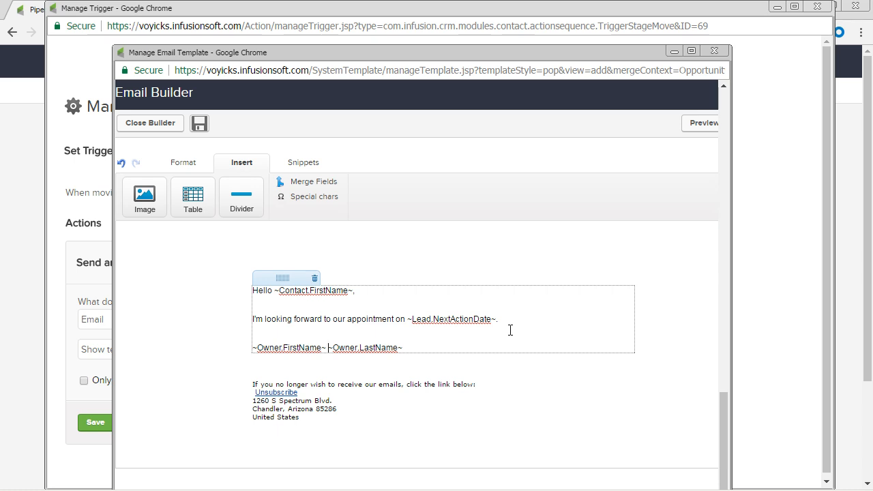
Step: Save the email body and close the email builder
{"action": "left_click", "coordinate": [199, 127]}
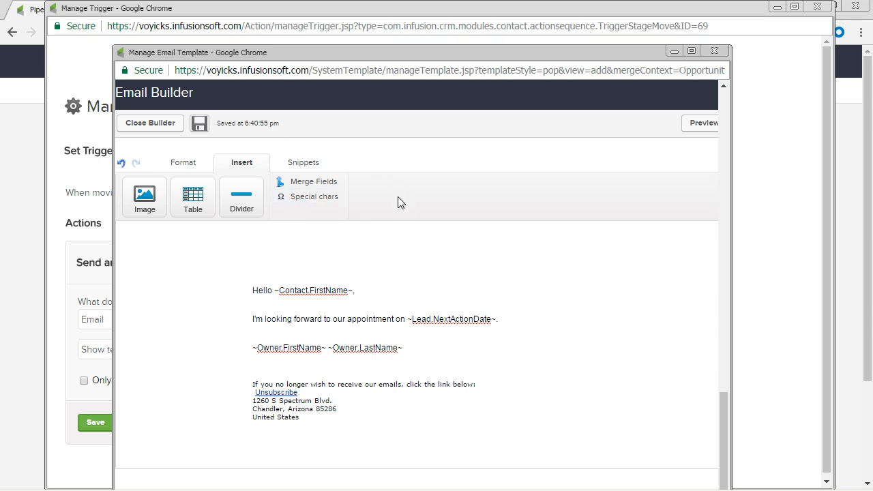
{"action": "scroll", "coordinate": [400, 204], "scroll_direction": "up", "scroll_amount": 1}
{"action": "left_click", "coordinate": [151, 193]}
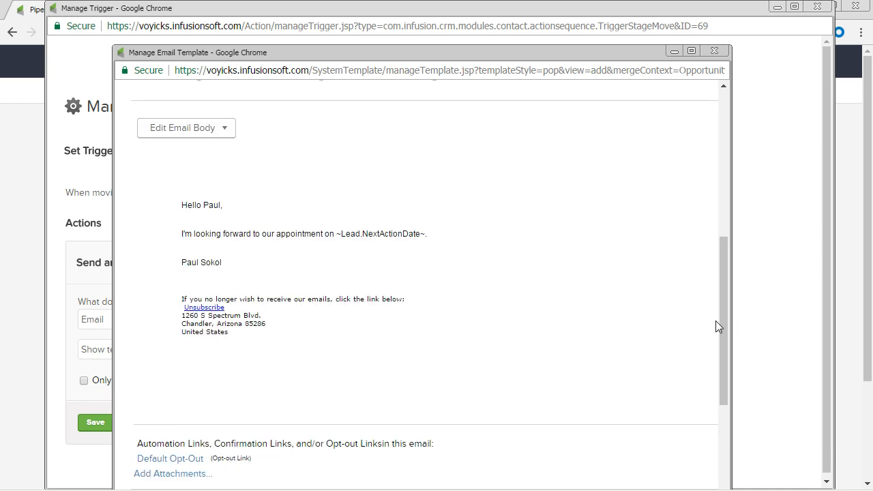
Step: Set the email template's subject to "Looking forward to it!"
{"action": "left_click_drag", "start_coordinate": [716, 325], "coordinate": [717, 219]}
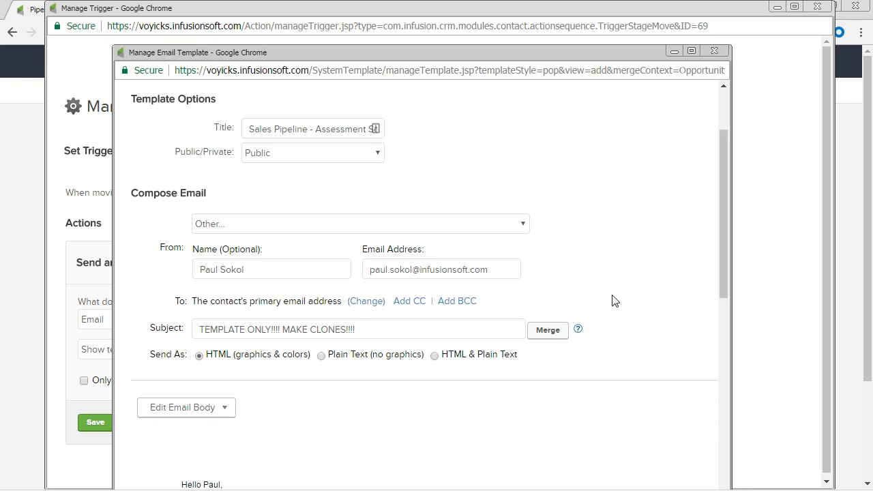
{"action": "triple_click", "coordinate": [454, 330]}
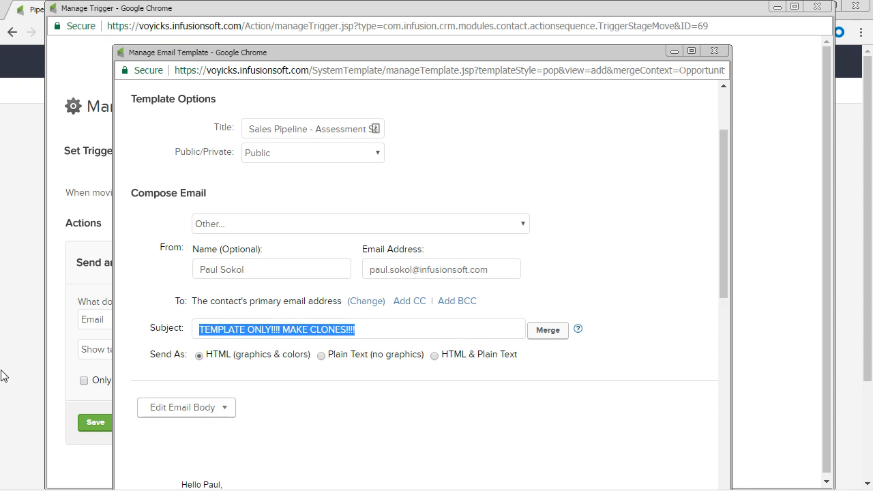
{"action": "type", "text": "Looking forward t"}
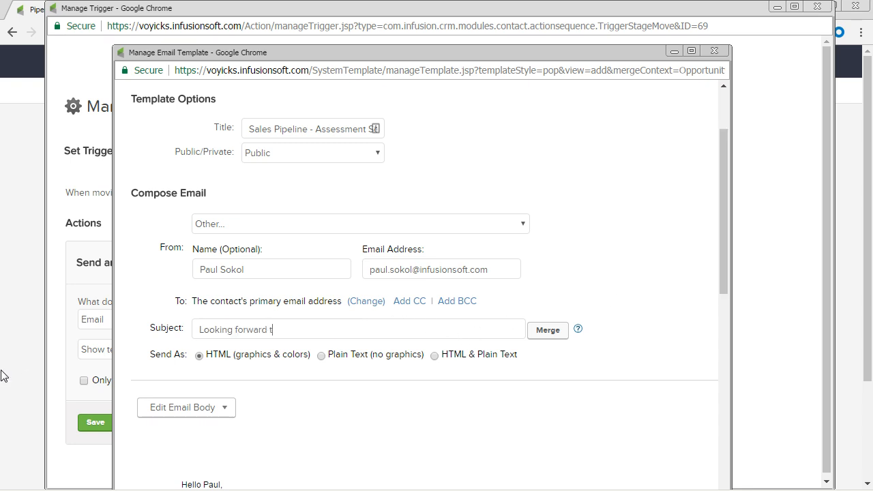
{"action": "type", "text": "o it!"}
Step: Mark the email template as ready to send and save it
{"action": "scroll", "coordinate": [653, 275], "scroll_direction": "down", "scroll_amount": 7}
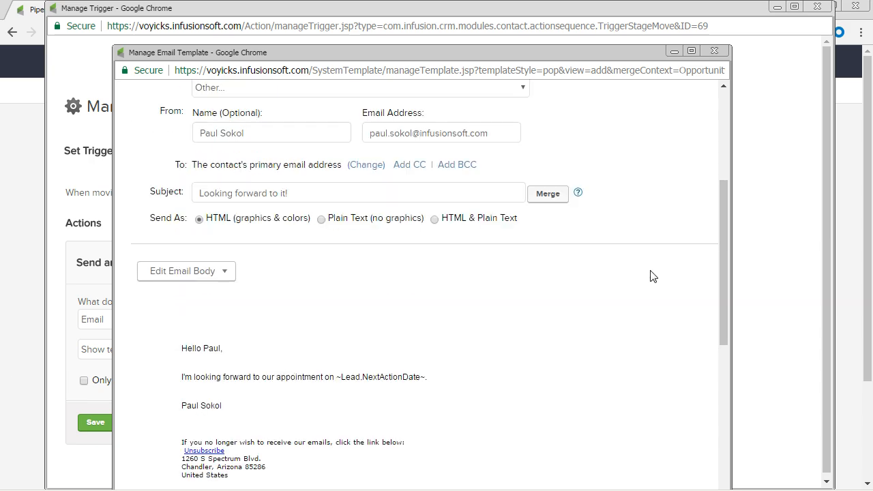
{"action": "scroll", "coordinate": [645, 298], "scroll_direction": "down", "scroll_amount": 1}
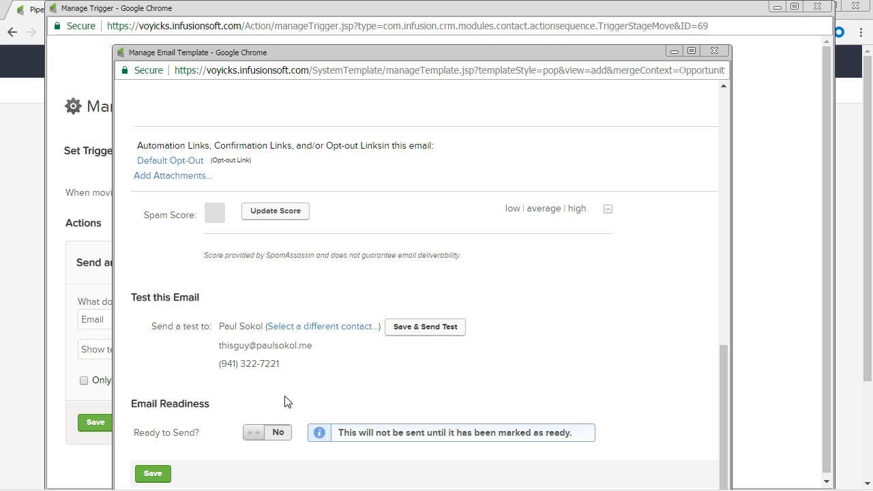
{"action": "left_click", "coordinate": [274, 434]}
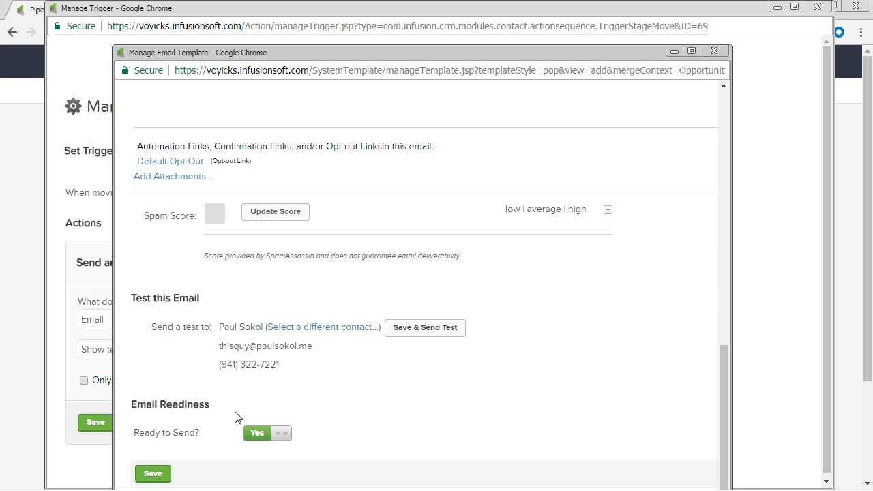
{"action": "left_click", "coordinate": [154, 473]}
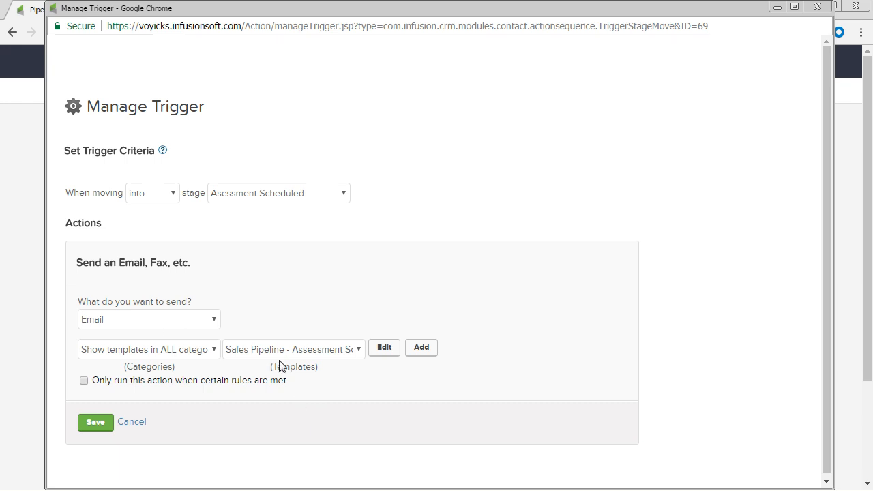
Step: Save the email action and the Asessment Scheduled stage trigger
{"action": "left_click", "coordinate": [106, 426]}
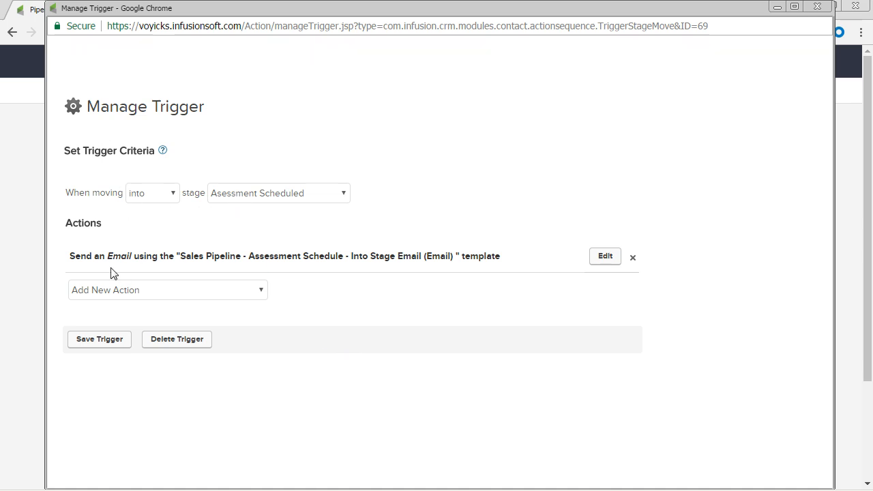
{"action": "left_click", "coordinate": [117, 343]}
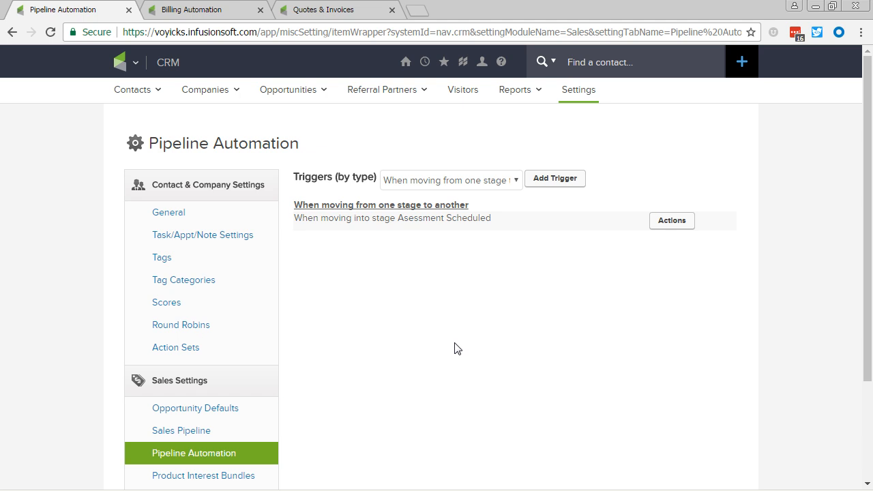
Step: Reopen the saved trigger, try changing its condition to moving out of the Asessment Scheduled stage, and close it without saving
{"action": "left_click", "coordinate": [672, 222]}
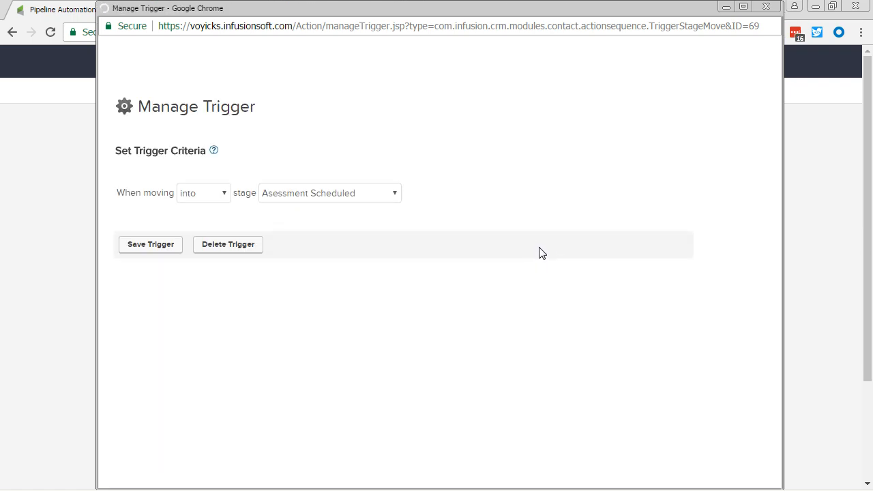
{"action": "left_click", "coordinate": [205, 197]}
{"action": "left_click", "coordinate": [204, 222]}
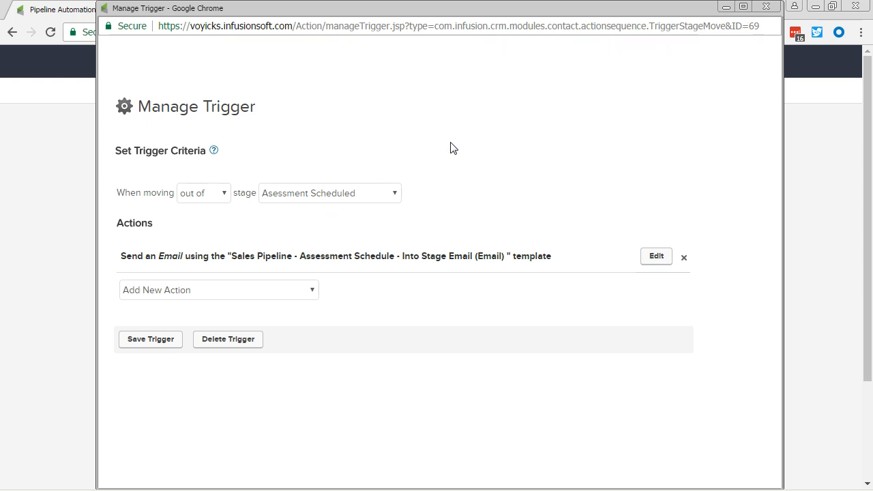
{"action": "left_click", "coordinate": [766, 7]}
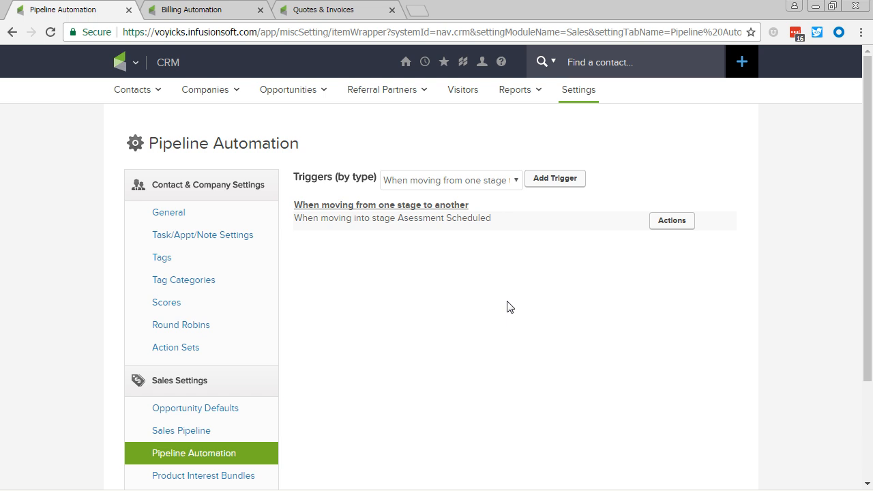
Step: Open the email template used by the trigger's email action and review its sender, subject and body
{"action": "left_click", "coordinate": [686, 227]}
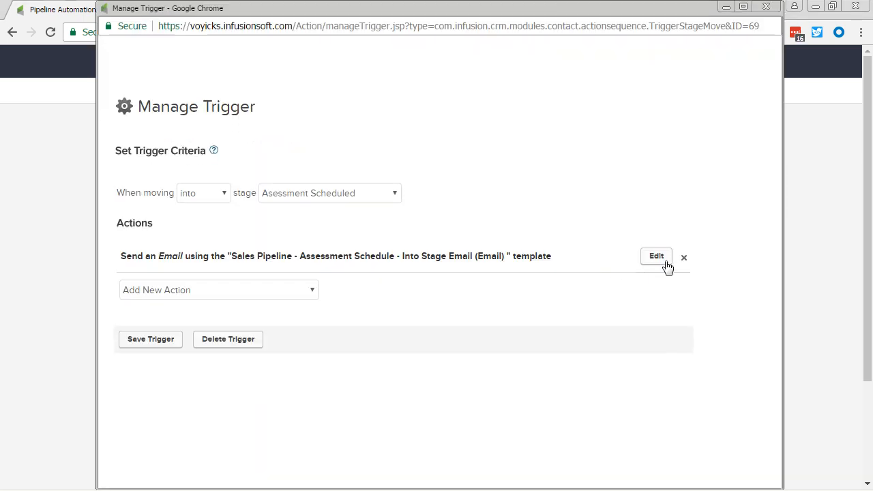
{"action": "left_click", "coordinate": [660, 259]}
{"action": "left_click", "coordinate": [434, 349]}
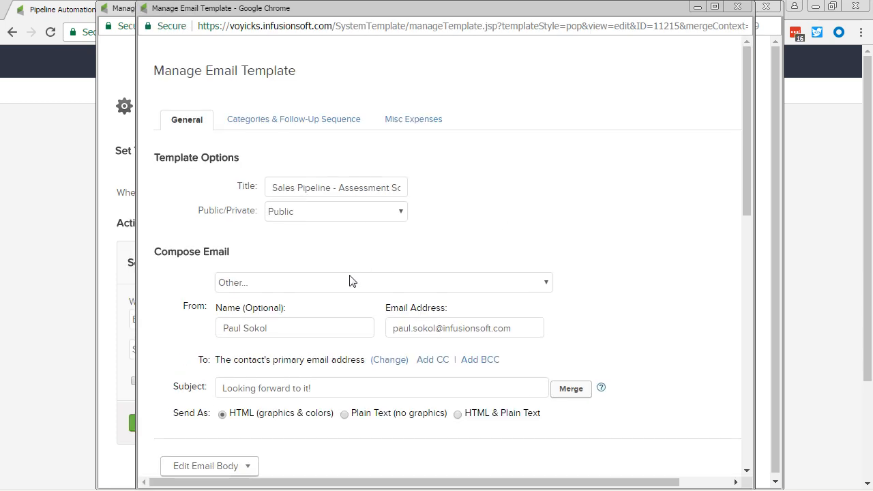
{"action": "scroll", "coordinate": [150, 355], "scroll_direction": "down", "scroll_amount": 1}
{"action": "left_click", "coordinate": [246, 404]}
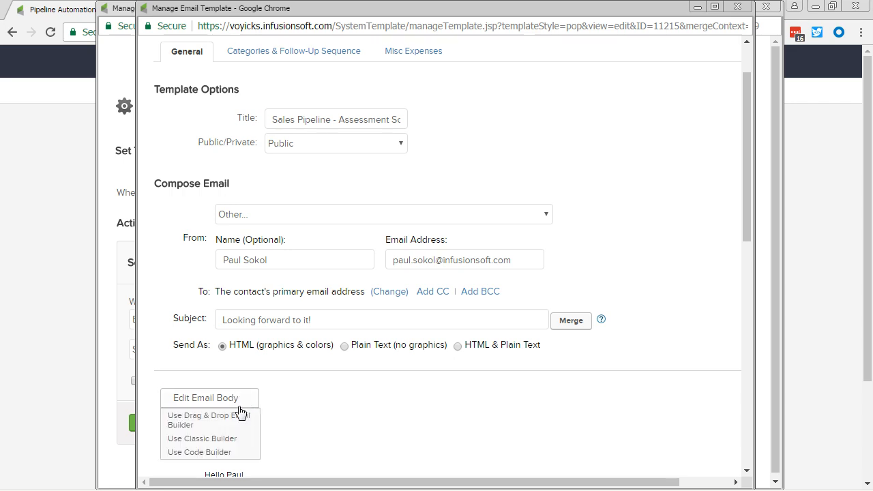
{"action": "scroll", "coordinate": [740, 238], "scroll_direction": "down", "scroll_amount": 10}
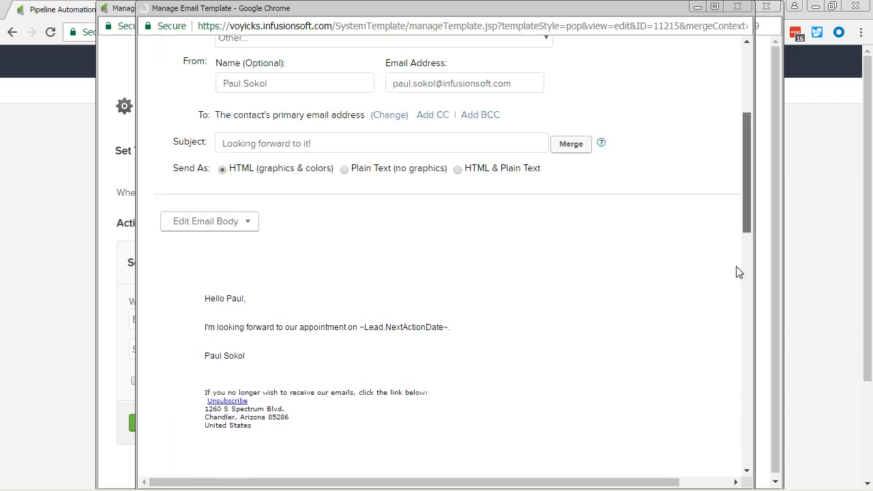
{"action": "scroll", "coordinate": [737, 193], "scroll_direction": "up", "scroll_amount": 10}
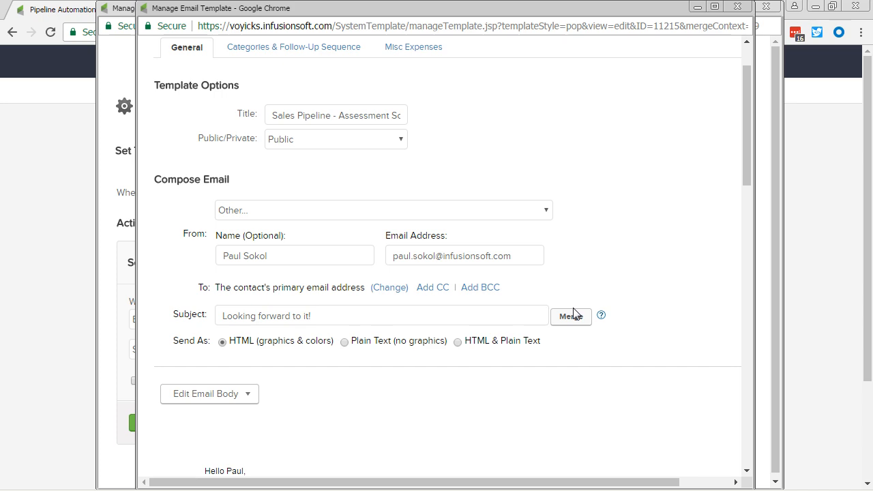
Step: Browse the Opportunity merge fields available for the email subject, and close the template and its trigger without changes
{"action": "left_click", "coordinate": [571, 318]}
{"action": "scroll", "coordinate": [577, 259], "scroll_direction": "down", "scroll_amount": 4}
{"action": "scroll", "coordinate": [577, 259], "scroll_direction": "up", "scroll_amount": 2}
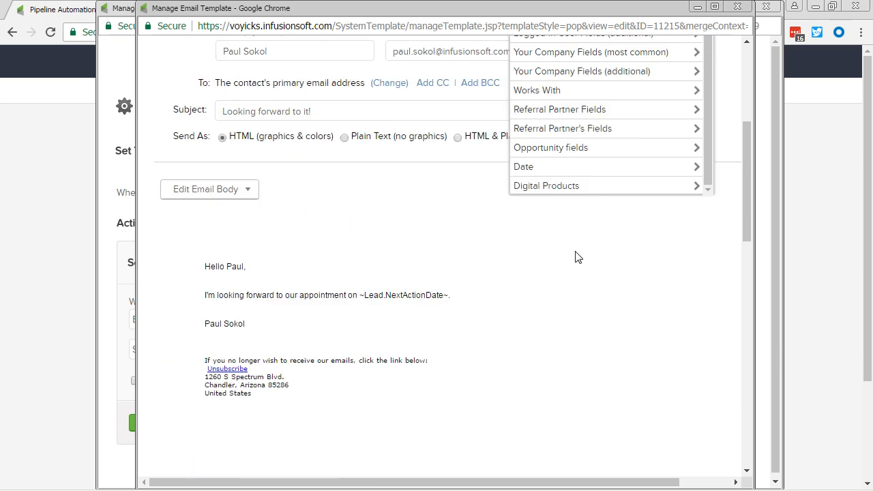
{"action": "scroll", "coordinate": [577, 245], "scroll_direction": "up", "scroll_amount": 1}
{"action": "scroll", "coordinate": [577, 245], "scroll_direction": "down", "scroll_amount": 2}
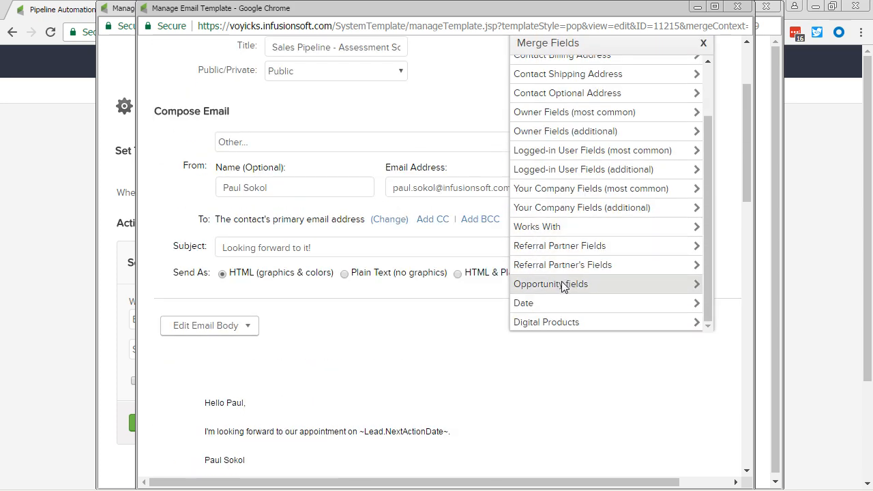
{"action": "left_click", "coordinate": [565, 285]}
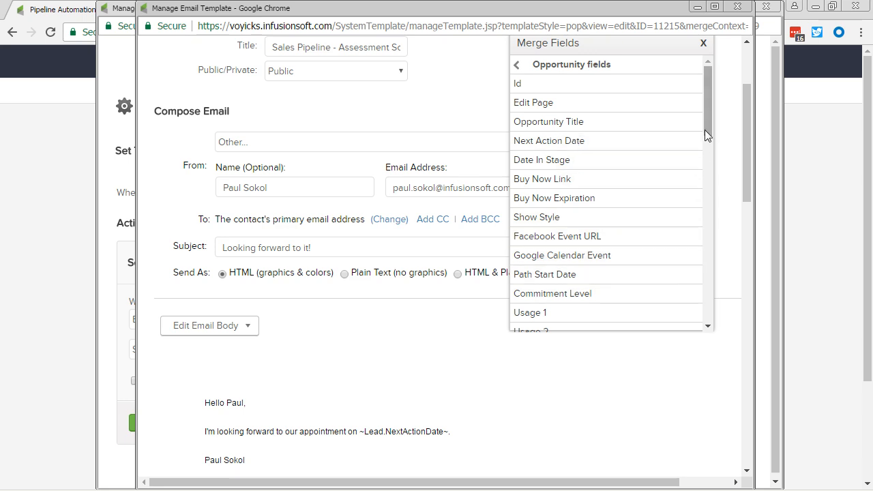
{"action": "left_click_drag", "start_coordinate": [707, 129], "coordinate": [686, 70]}
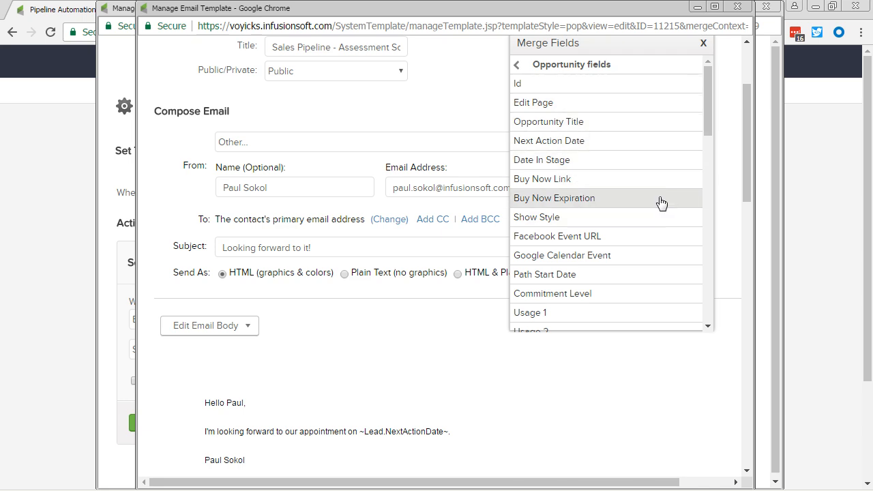
{"action": "left_click", "coordinate": [704, 44]}
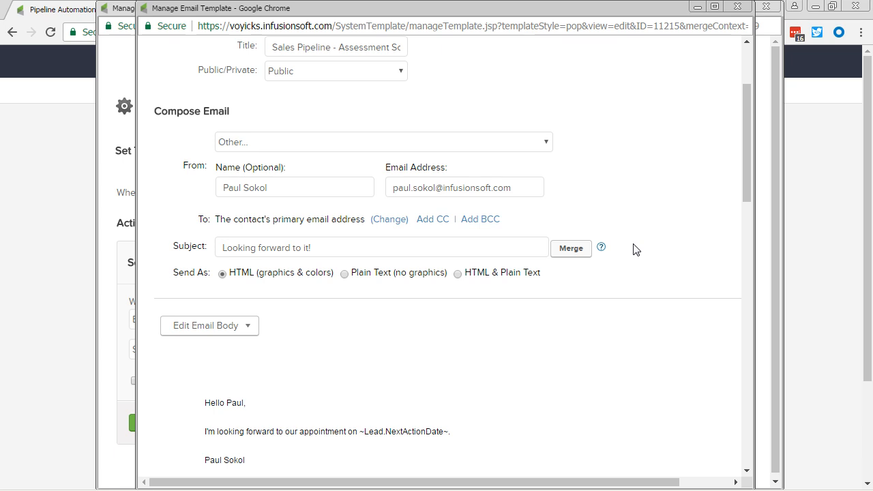
{"action": "left_click", "coordinate": [738, 7]}
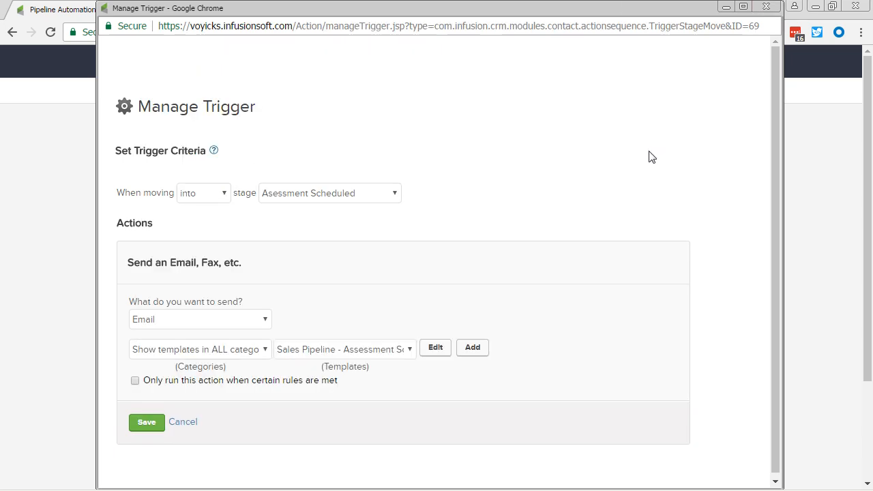
{"action": "left_click", "coordinate": [766, 7]}
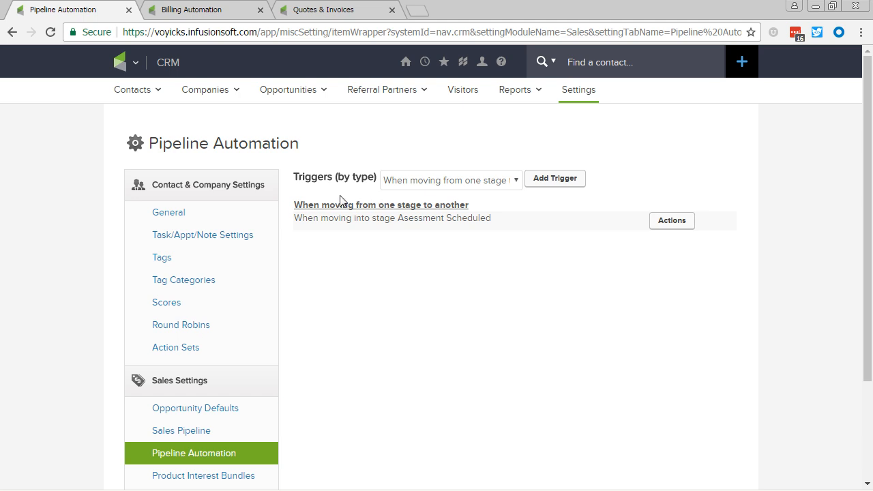
Step: In Billing Automation, open the email template of the 30-day card expiry trigger and examine the mergeContext parameter in its URL
{"action": "left_click", "coordinate": [236, 9]}
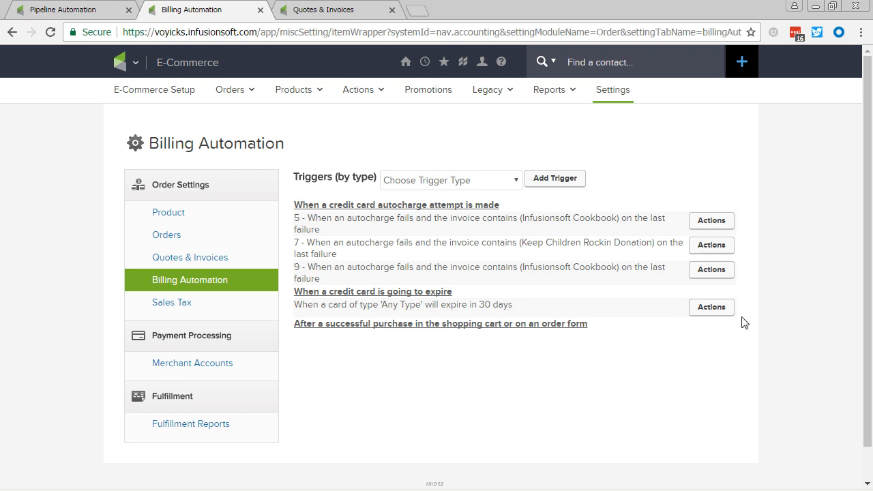
{"action": "left_click", "coordinate": [711, 307]}
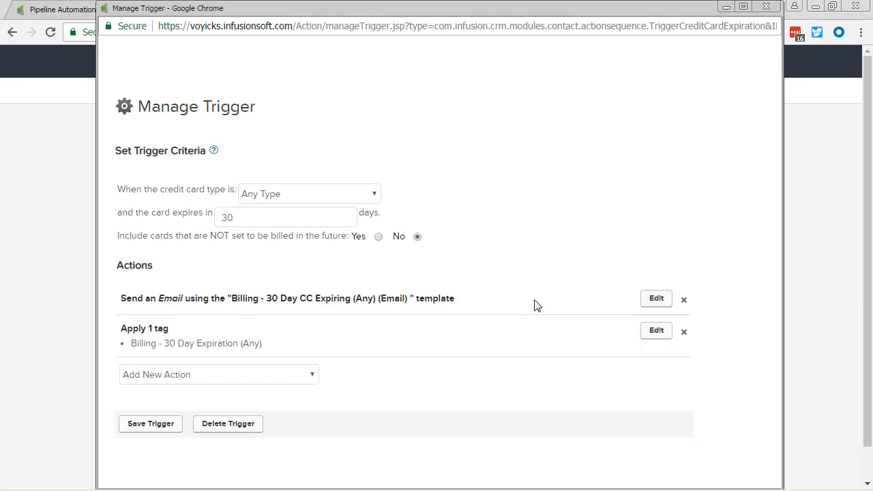
{"action": "left_click", "coordinate": [656, 298]}
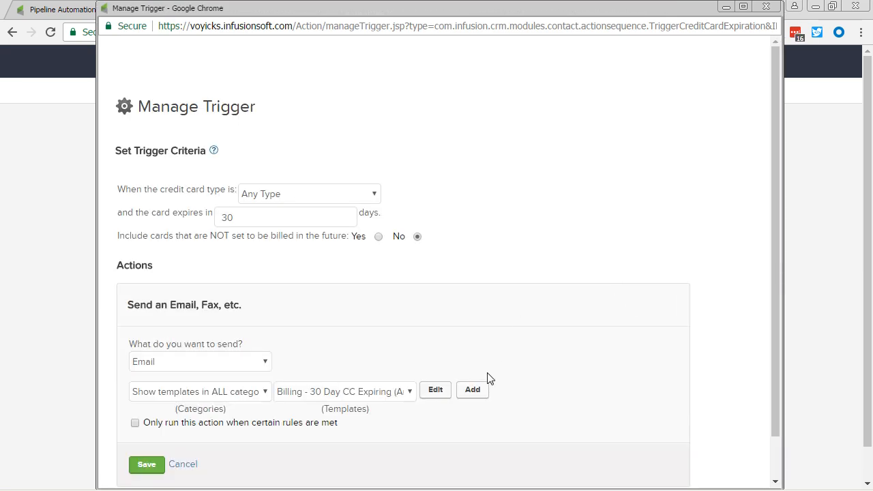
{"action": "left_click", "coordinate": [442, 395]}
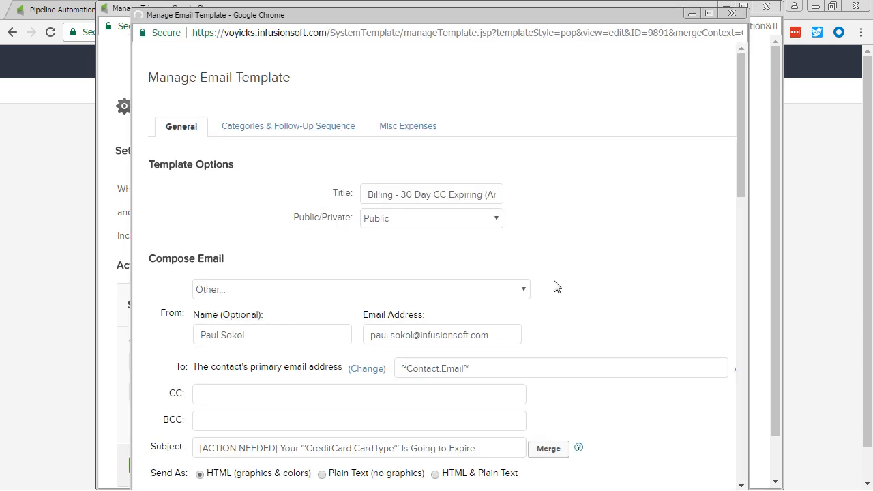
{"action": "left_click_drag", "start_coordinate": [675, 32], "coordinate": [729, 29]}
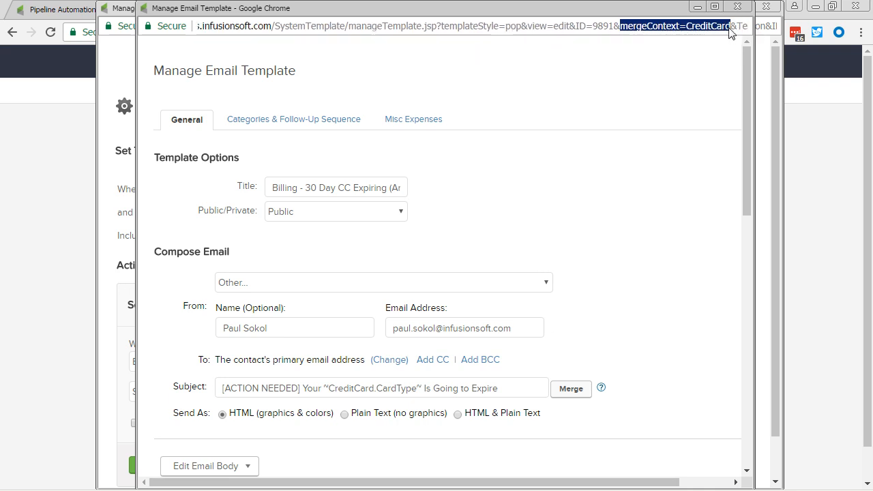
{"action": "left_click", "coordinate": [695, 117]}
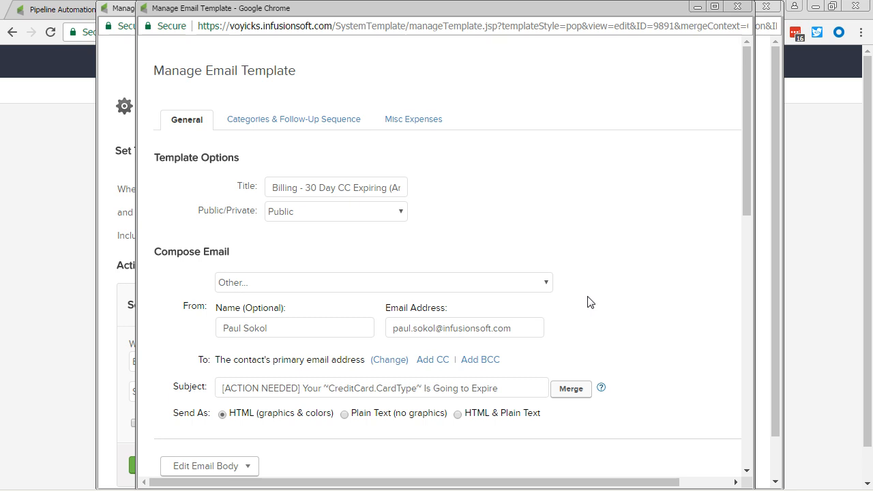
Step: Browse the Credit Card merge fields available for the template's subject without inserting any
{"action": "left_click", "coordinate": [580, 392]}
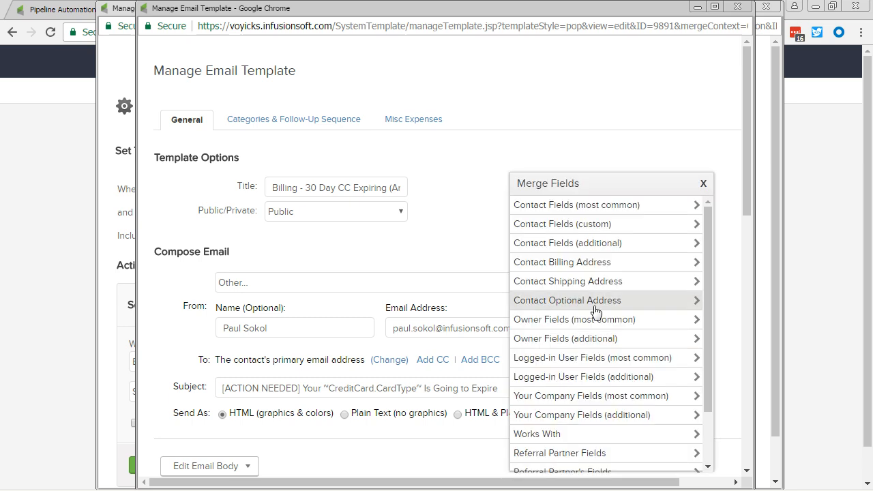
{"action": "scroll", "coordinate": [589, 351], "scroll_direction": "down", "scroll_amount": 2}
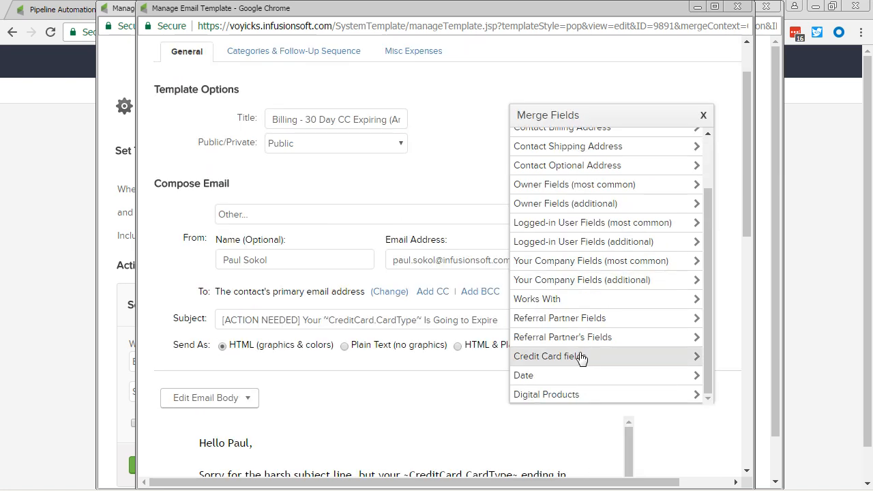
{"action": "left_click", "coordinate": [581, 357]}
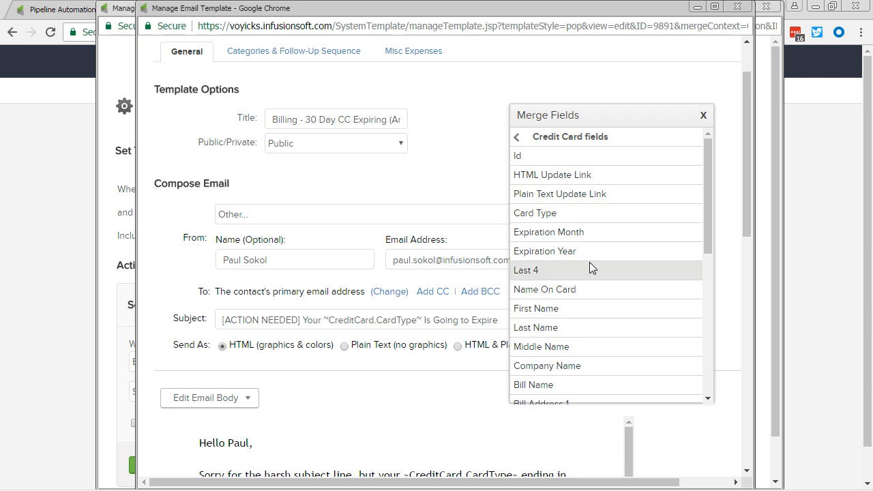
{"action": "left_click", "coordinate": [704, 121]}
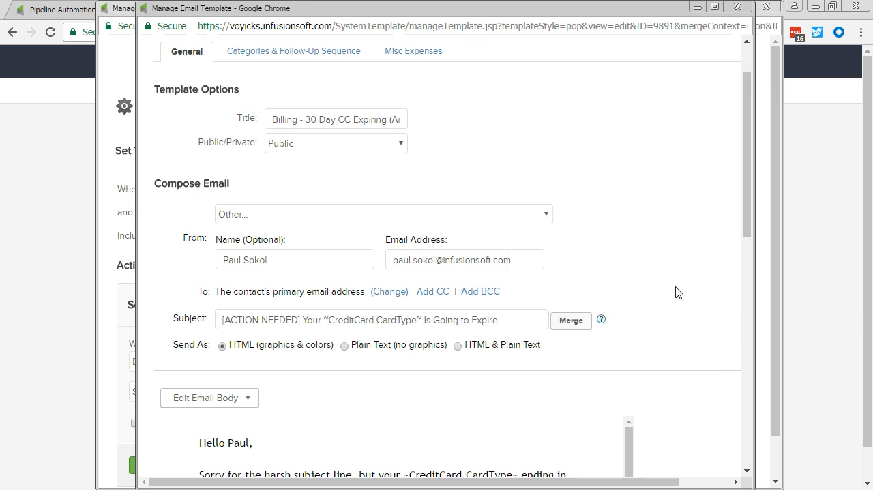
Step: Review the card expiry email's body, and close the template and its trigger without saving
{"action": "scroll", "coordinate": [677, 293], "scroll_direction": "down", "scroll_amount": 2}
{"action": "scroll", "coordinate": [677, 294], "scroll_direction": "down", "scroll_amount": 1}
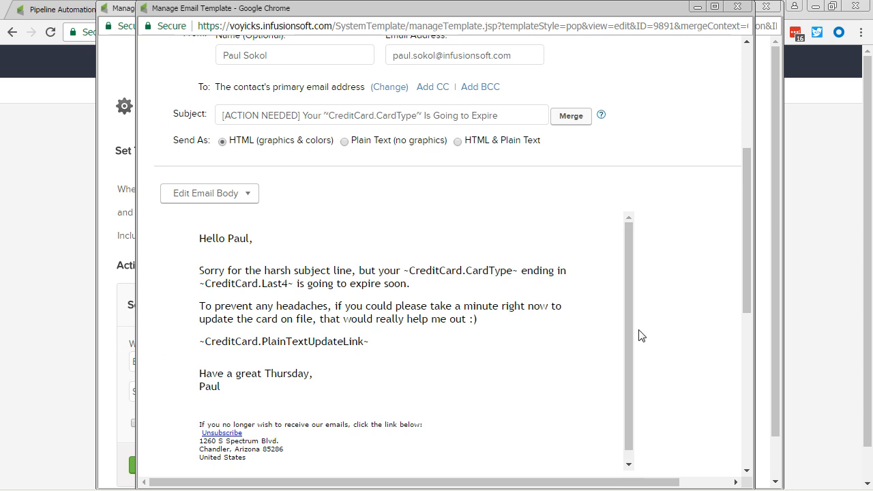
{"action": "left_click", "coordinate": [737, 7]}
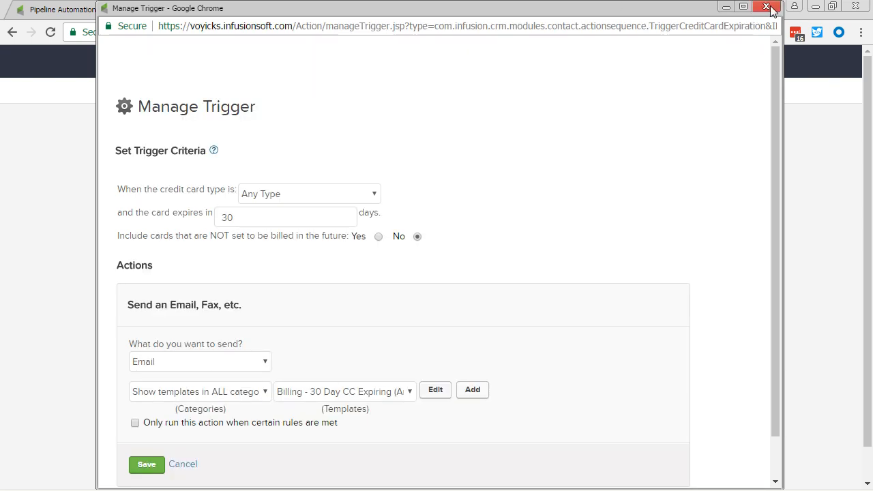
{"action": "left_click", "coordinate": [766, 7]}
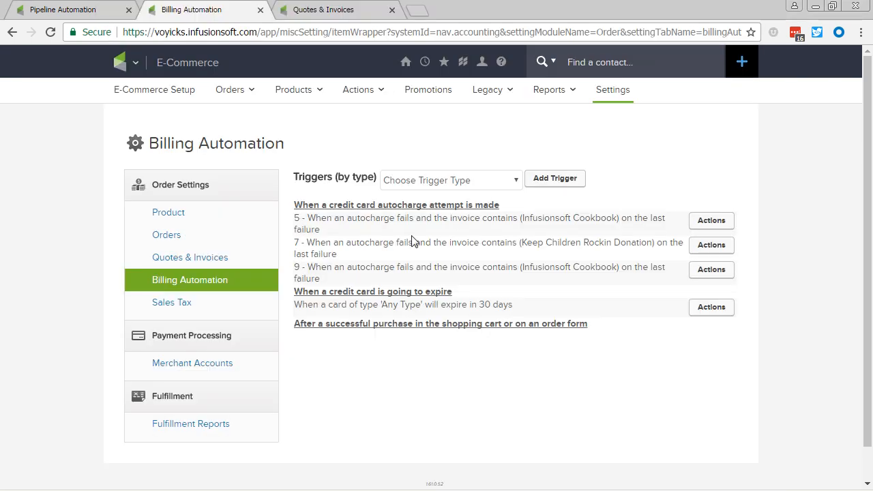
Step: In the Quotes & Invoices settings, disable payment collection on invoices and choose VYKS - Webwork Invoice as the default order invoice template
{"action": "left_click", "coordinate": [302, 11]}
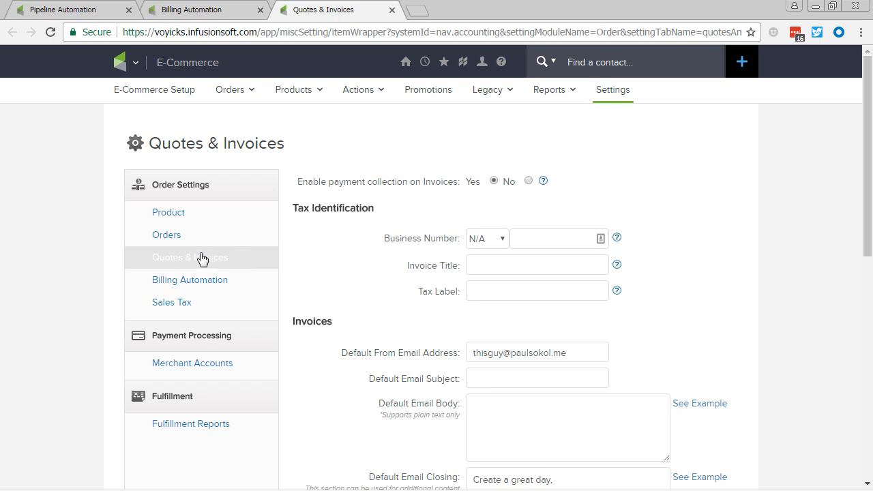
{"action": "left_click", "coordinate": [528, 181]}
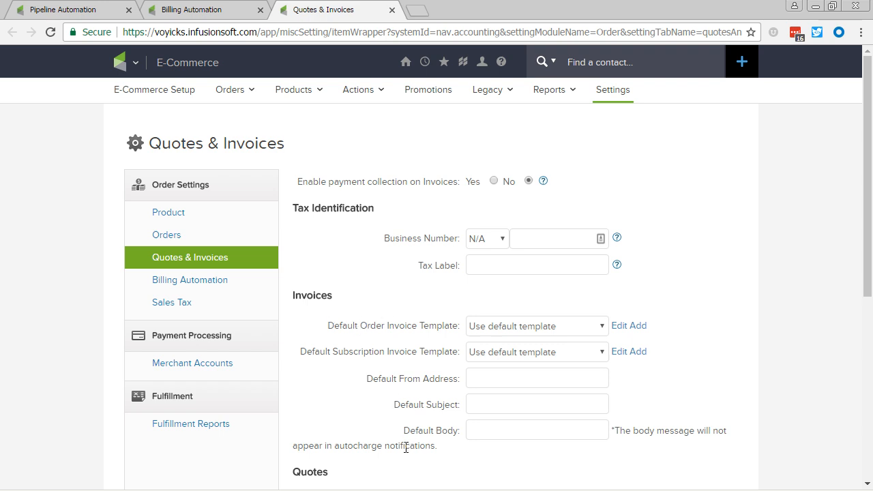
{"action": "left_click", "coordinate": [554, 328]}
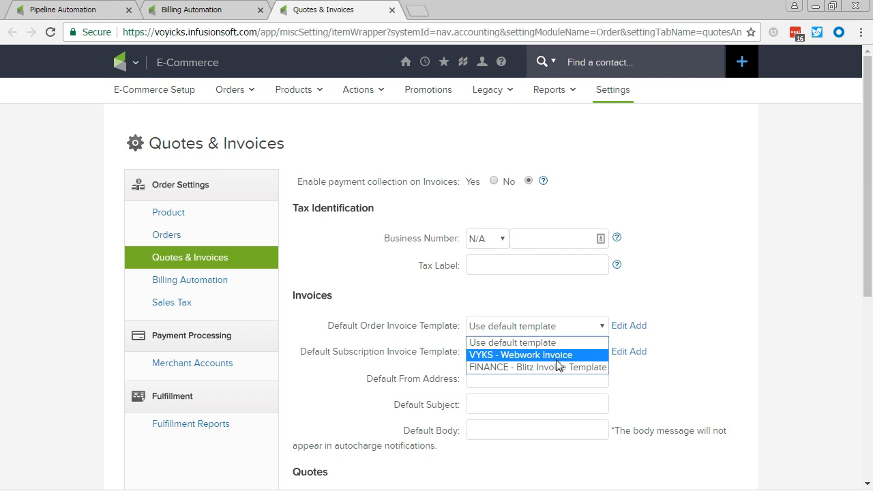
{"action": "left_click", "coordinate": [403, 341]}
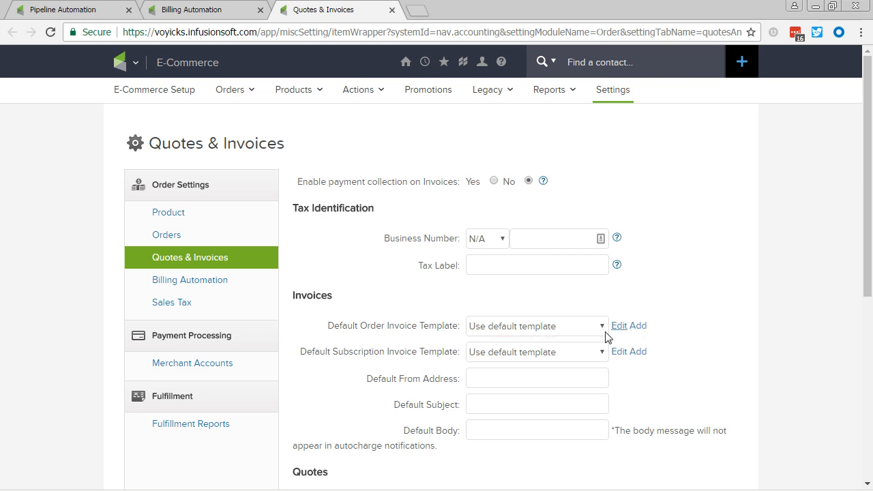
{"action": "left_click", "coordinate": [600, 327]}
{"action": "left_click", "coordinate": [584, 356]}
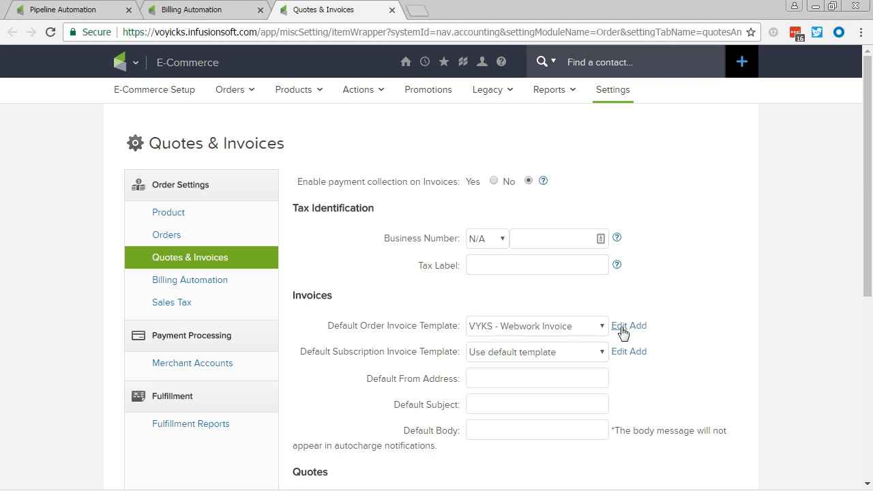
Step: Open the selected order invoice template, examine its URL parameters, and view the Invoice merge fields available for its subject
{"action": "left_click", "coordinate": [618, 327]}
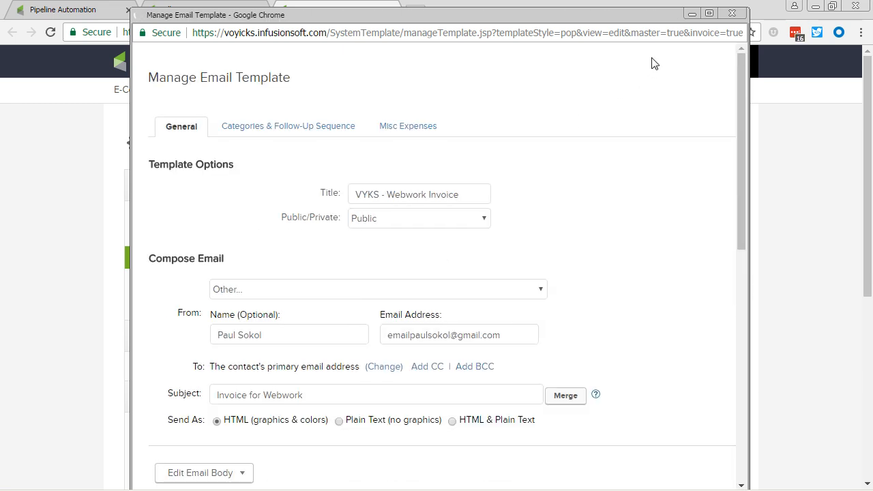
{"action": "left_click_drag", "start_coordinate": [597, 34], "coordinate": [680, 34]}
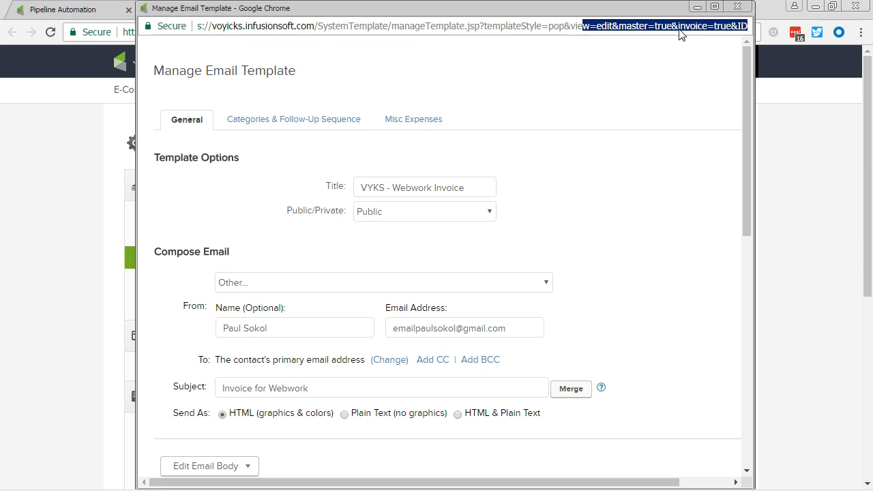
{"action": "left_click", "coordinate": [571, 389]}
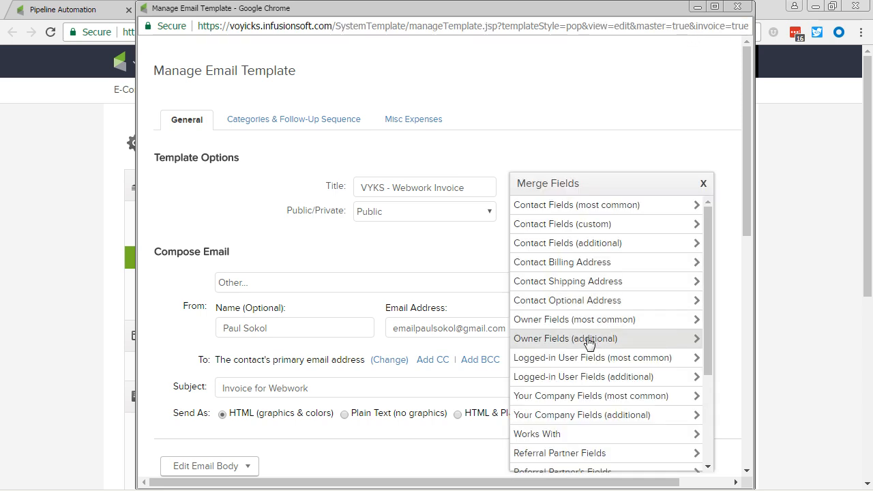
{"action": "scroll", "coordinate": [583, 368], "scroll_direction": "down", "scroll_amount": 1}
{"action": "scroll", "coordinate": [579, 388], "scroll_direction": "down", "scroll_amount": 1}
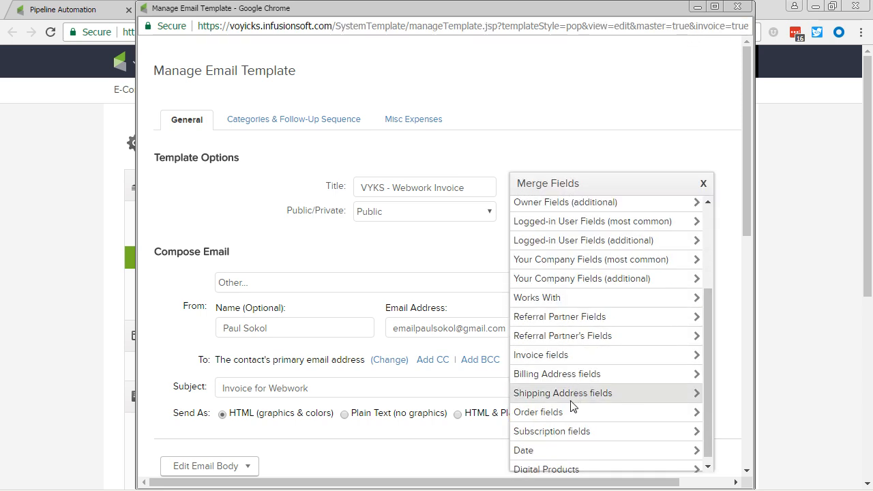
{"action": "left_click", "coordinate": [556, 357]}
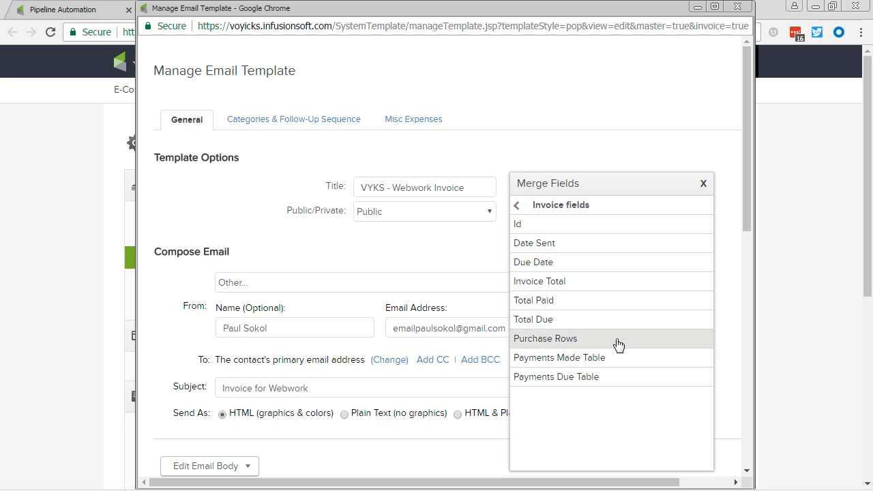
Step: Return to the merge field categories and view the Order fields
{"action": "left_click", "coordinate": [533, 207]}
{"action": "scroll", "coordinate": [573, 392], "scroll_direction": "down", "scroll_amount": 3}
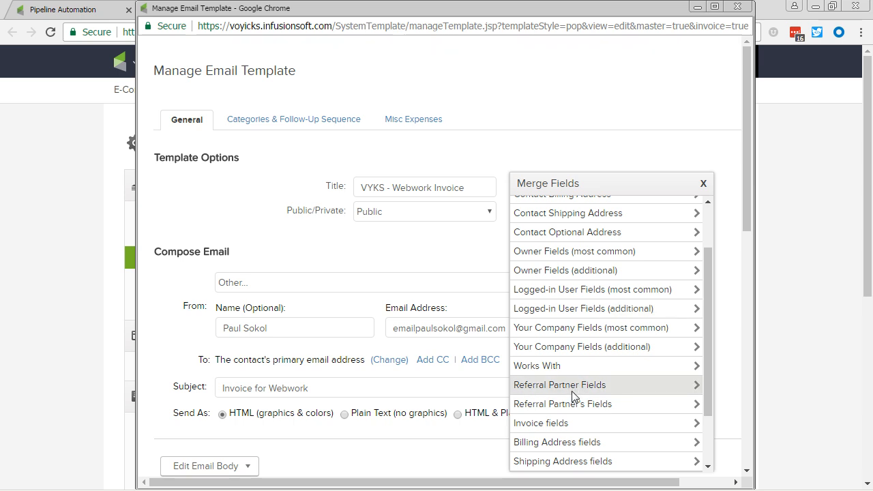
{"action": "left_click_drag", "start_coordinate": [710, 361], "coordinate": [710, 417]}
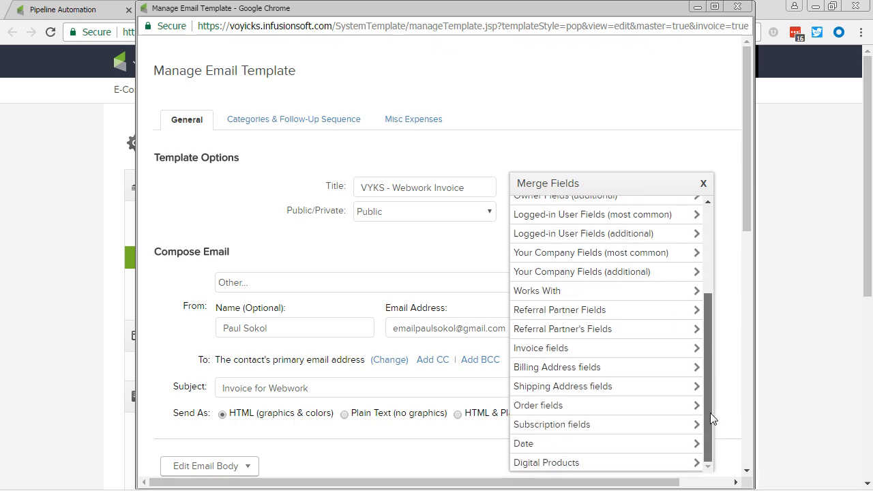
{"action": "left_click", "coordinate": [555, 409]}
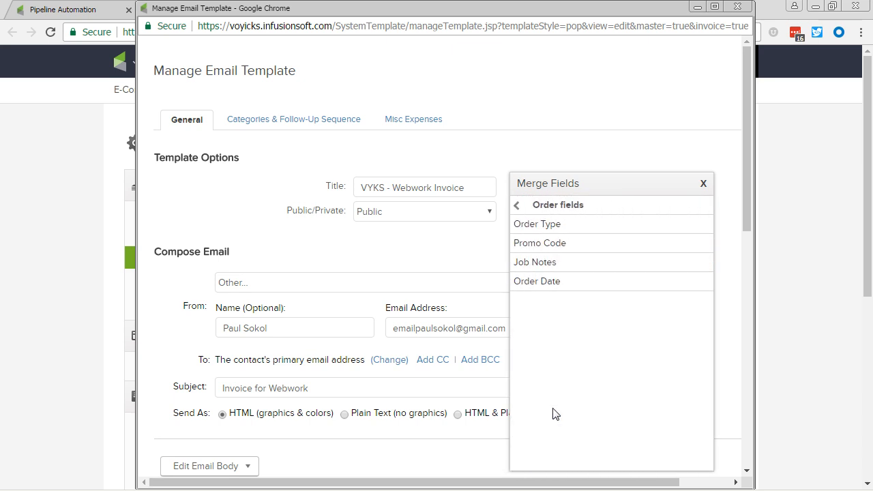
{"action": "key", "text": "alt+Tab"}
{"action": "key", "text": "alt+Tab"}
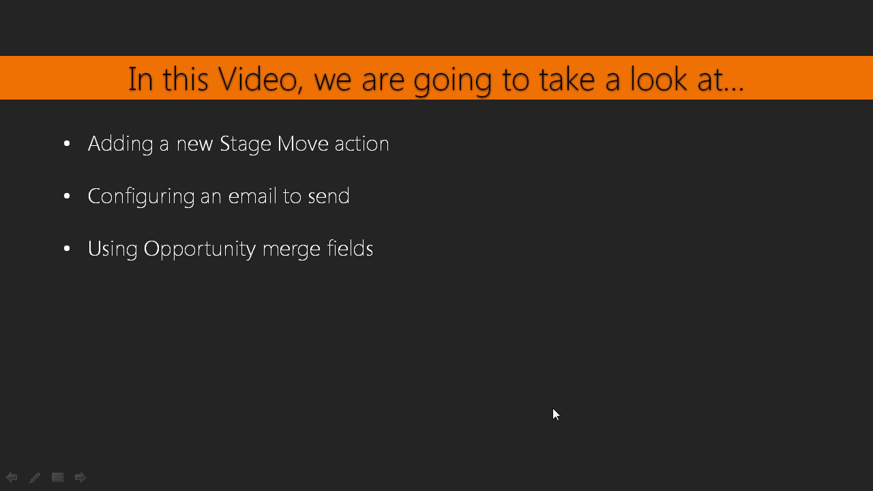
{"action": "key", "text": "Right"}
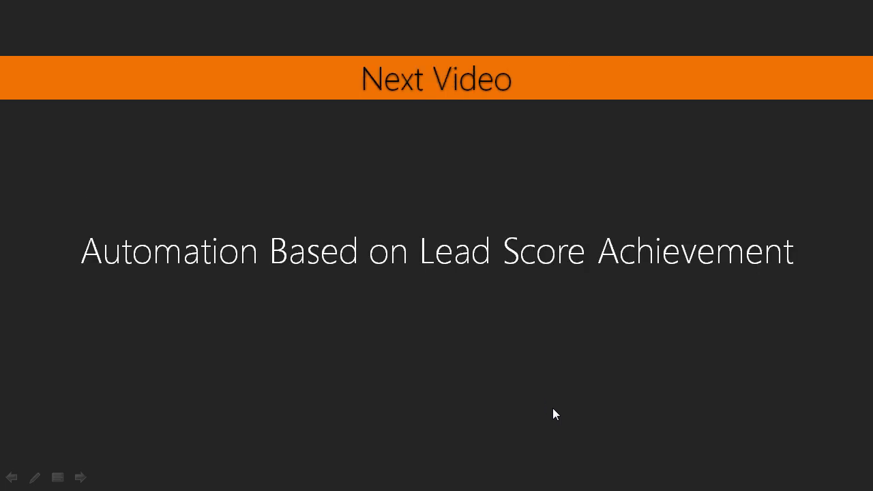